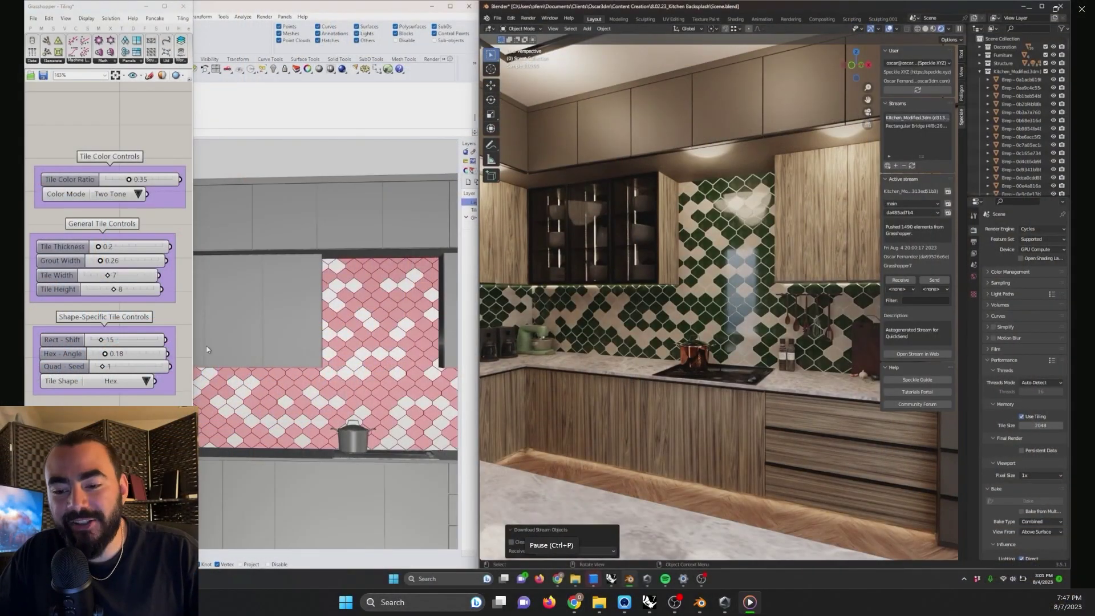
left_click(138, 195)
left_click(154, 201)
left_click(146, 381)
left_click(162, 386)
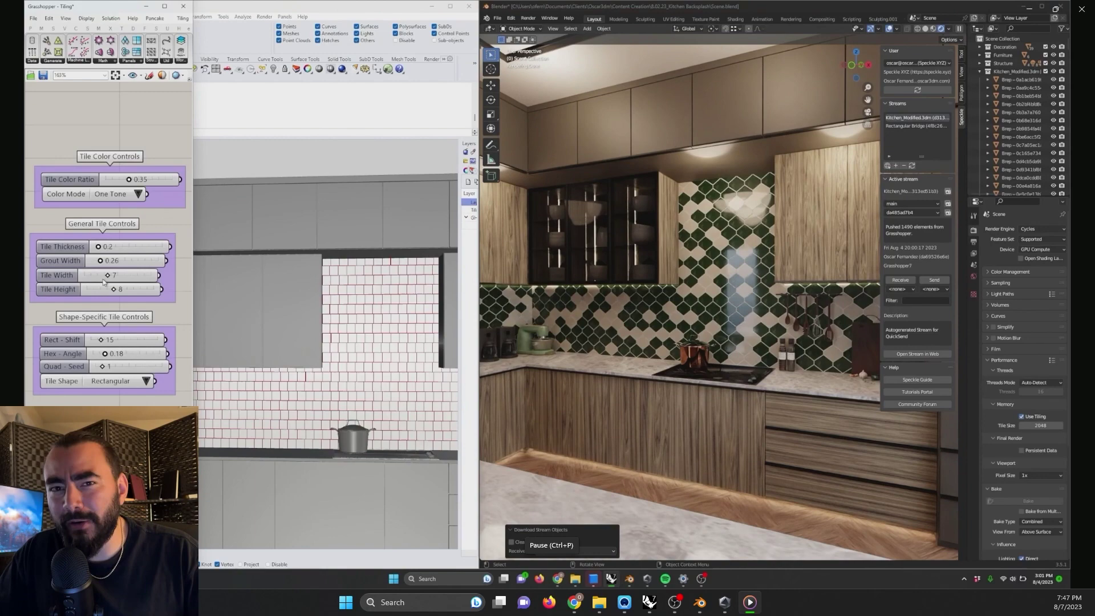
mouse_move(105, 279)
left_mouse_down()
mouse_move(131, 275)
mouse_move(110, 290)
left_mouse_up()
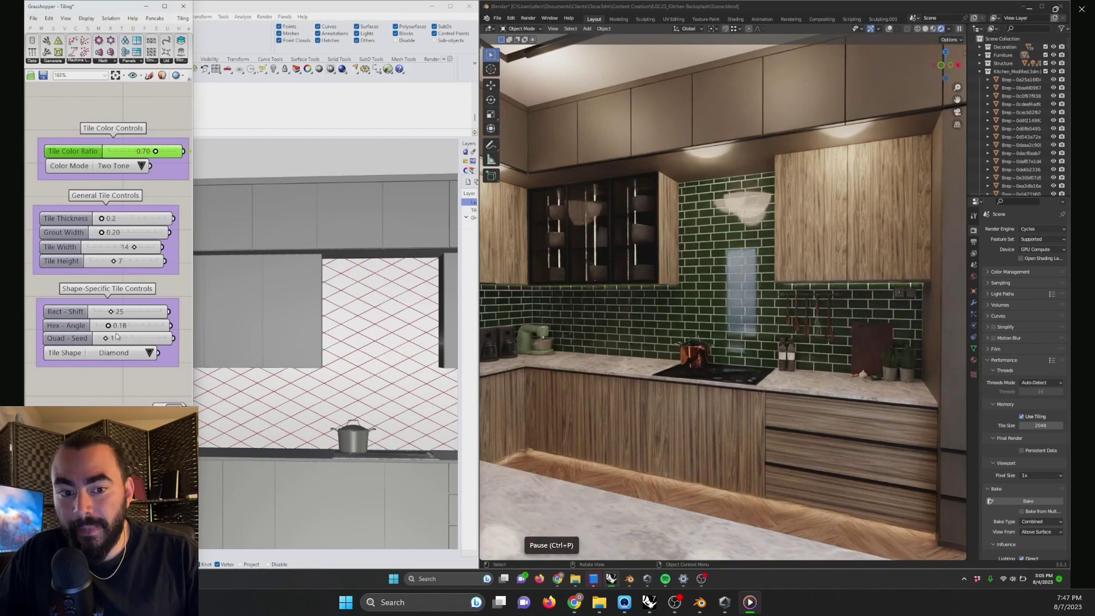
left_click_drag(124, 252, 110, 261)
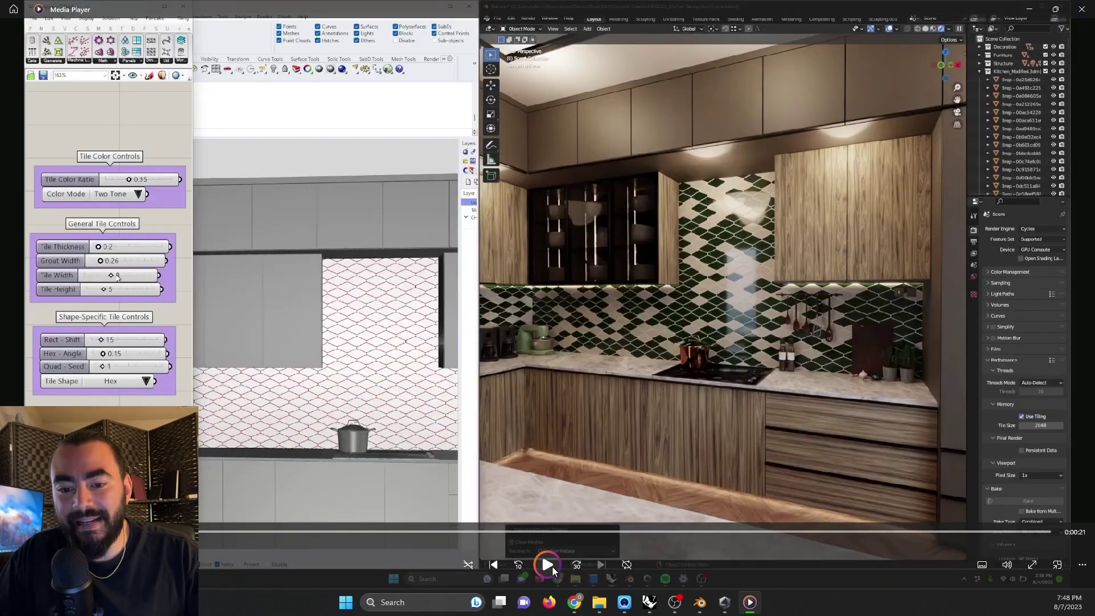
left_click(552, 566)
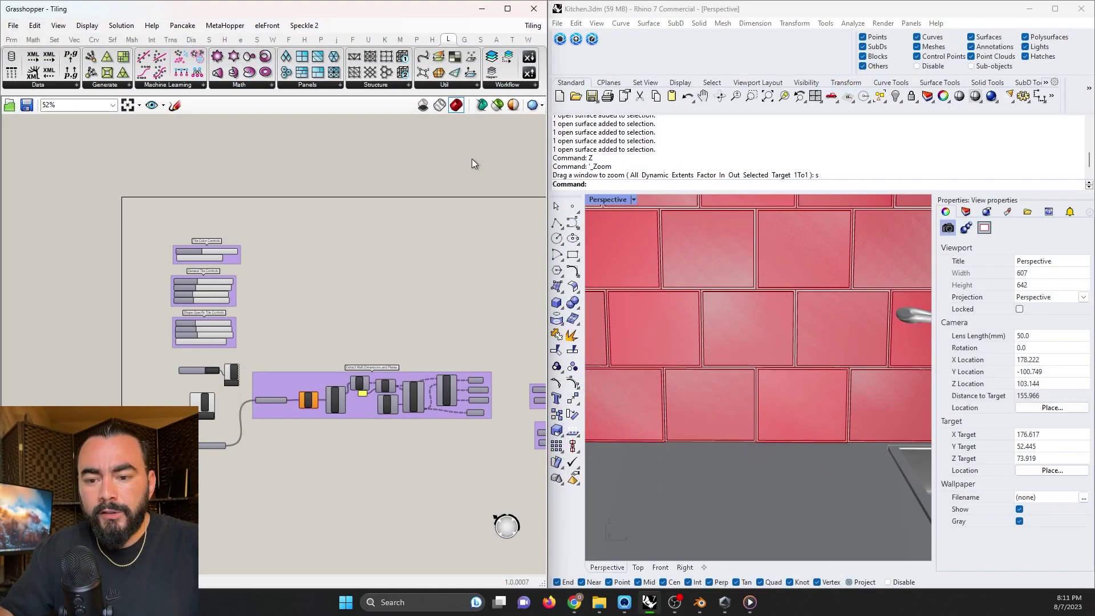
- Frame the full kitchen model in the perspective view to examine the tiled backsplash
scroll(783, 297, "down", 20)
mouse_move(815, 288)
right_mouse_down()
mouse_move(778, 283)
mouse_move(804, 301)
right_mouse_up()
scroll(777, 284, "up", 8)
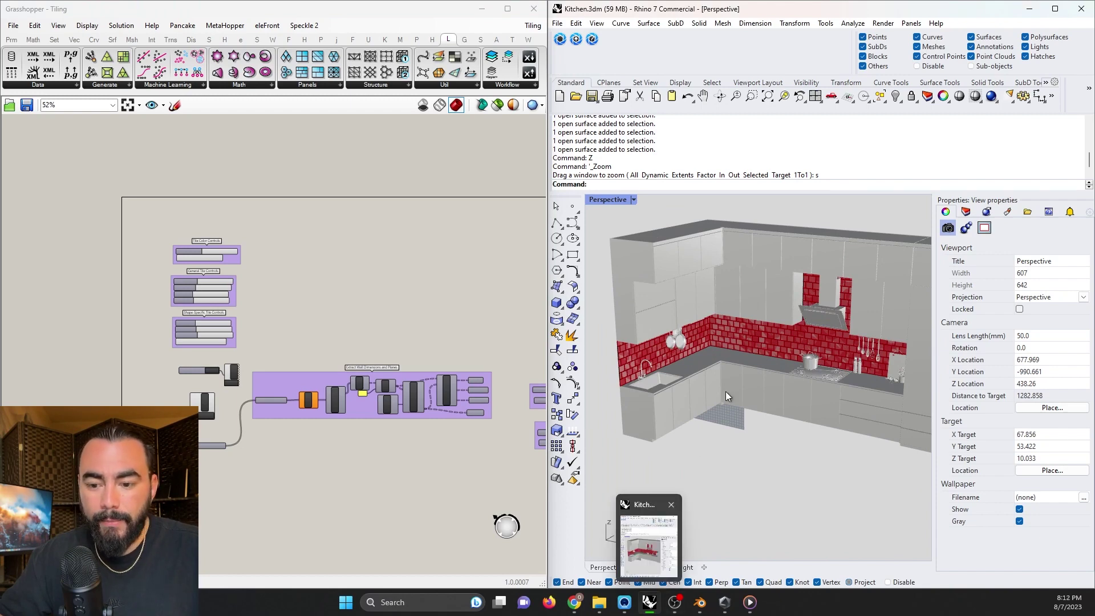
- Switch to Blender, examine the rendered two-tone backsplash around the kitchen, and return to the Rhino and Grasshopper windows
left_click(700, 603)
scroll(530, 264, "down", 3)
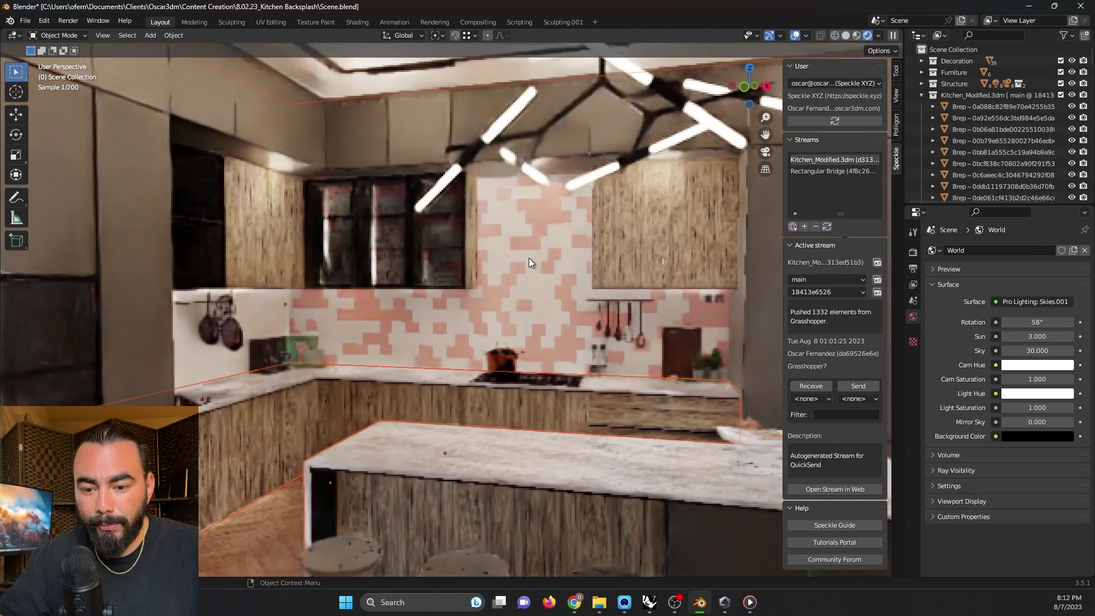
scroll(583, 252, "down", 2)
scroll(538, 337, "up", 4)
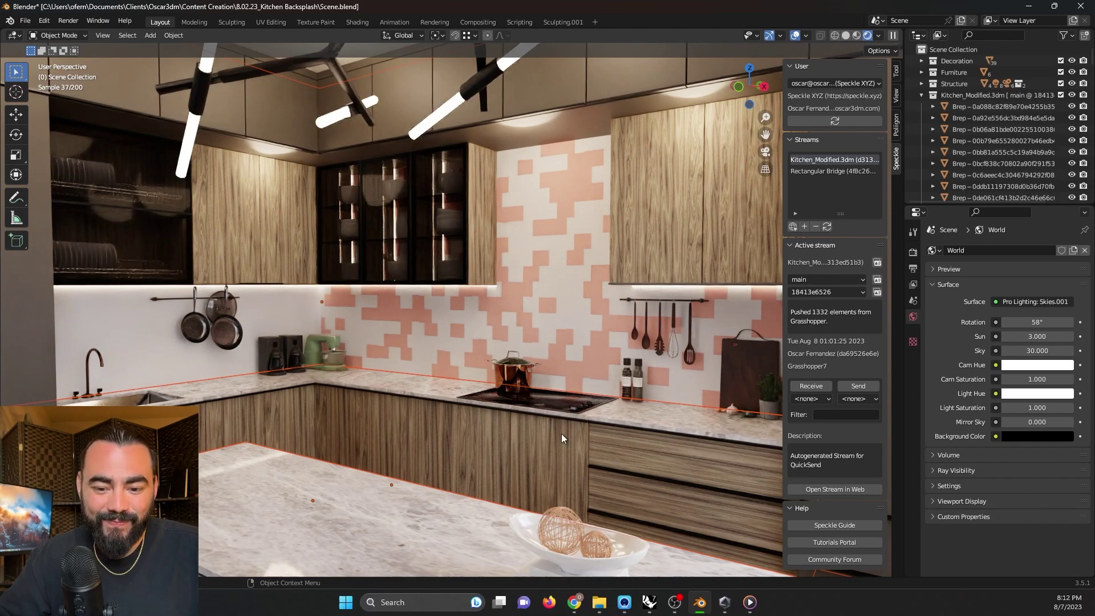
left_click(1030, 7)
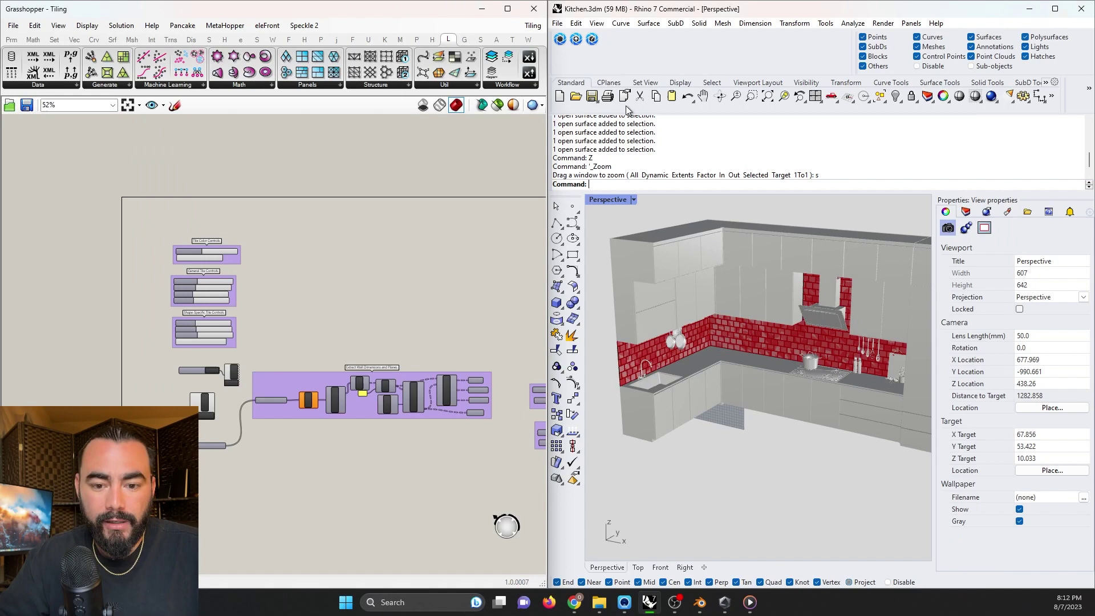
- Look over the color, general and shape-specific tile control groups at the start of the Tiling definition
scroll(187, 363, "up", 3)
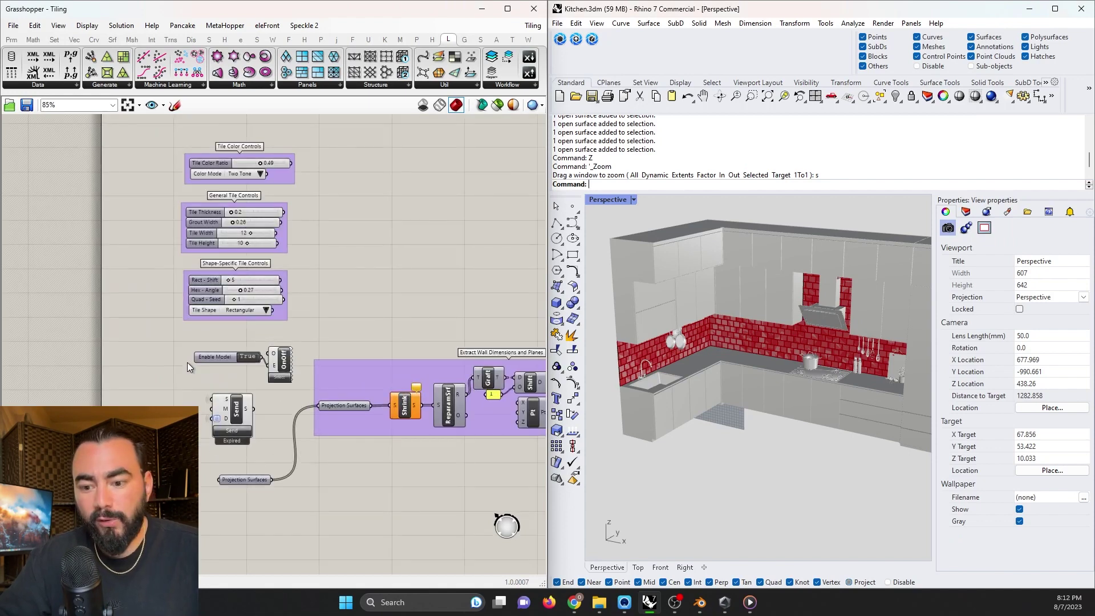
scroll(246, 363, "down", 4)
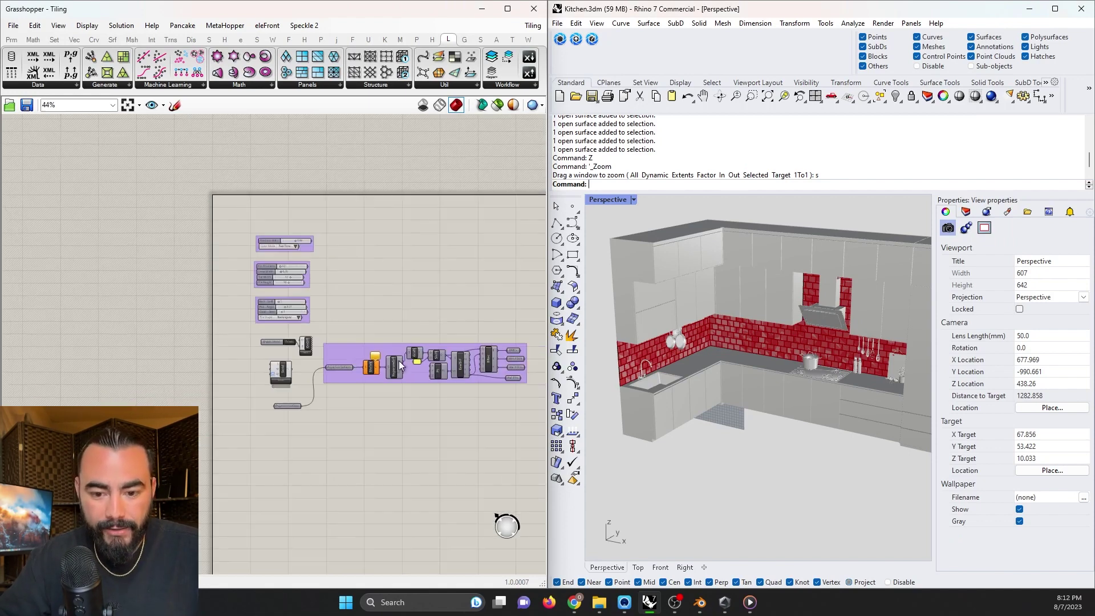
scroll(172, 332, "up", 4)
right_click_drag(345, 338, 286, 349)
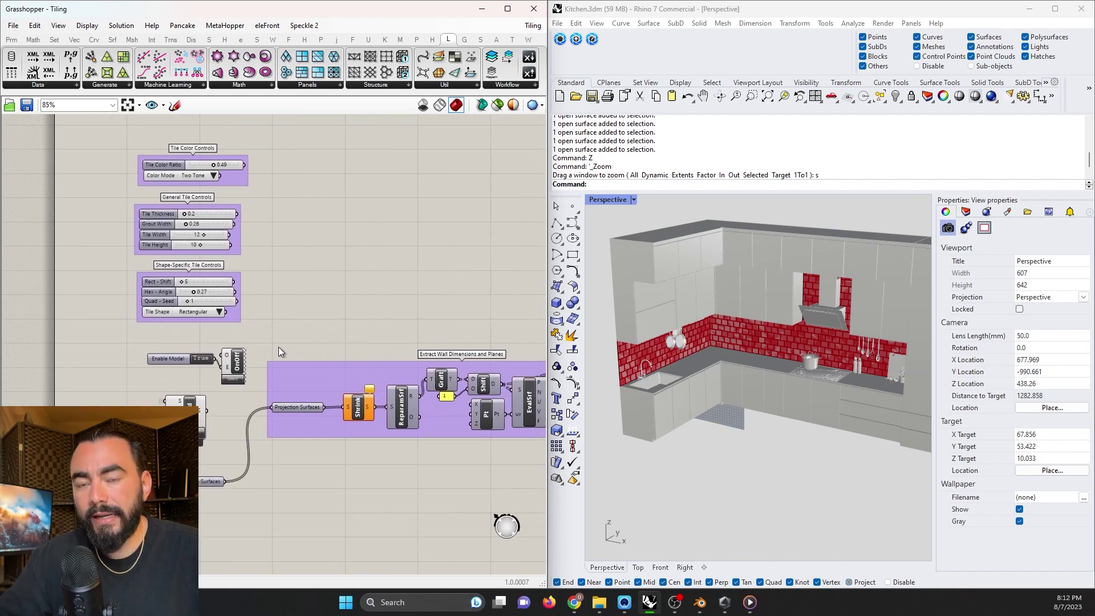
scroll(262, 331, "down", 1)
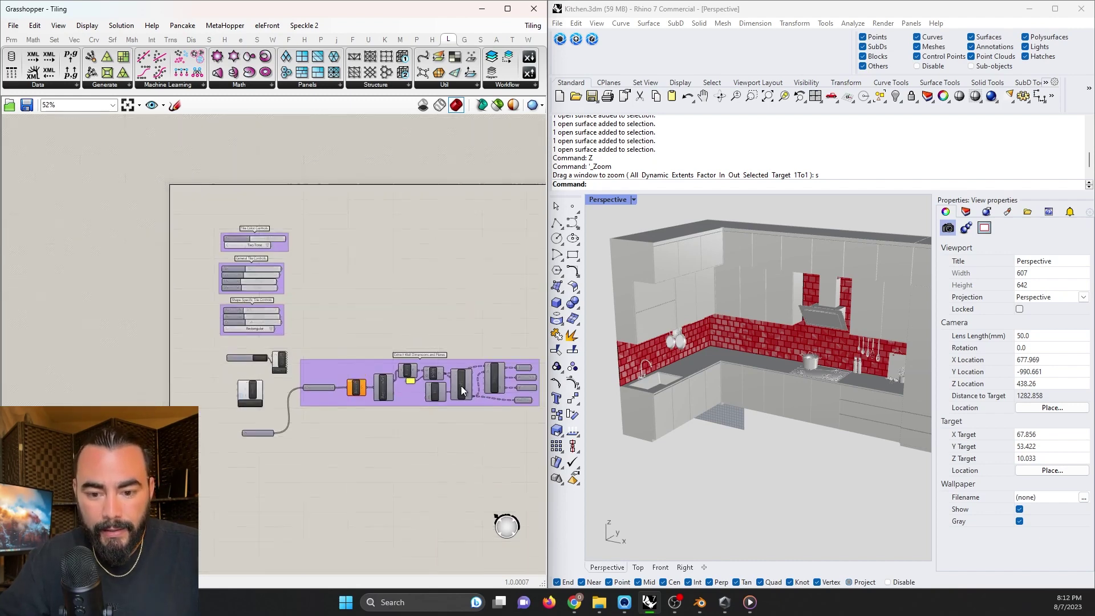
- Select the input Projection Surfaces parameter, look at its available options, and dismiss them without choosing one
left_click(146, 442)
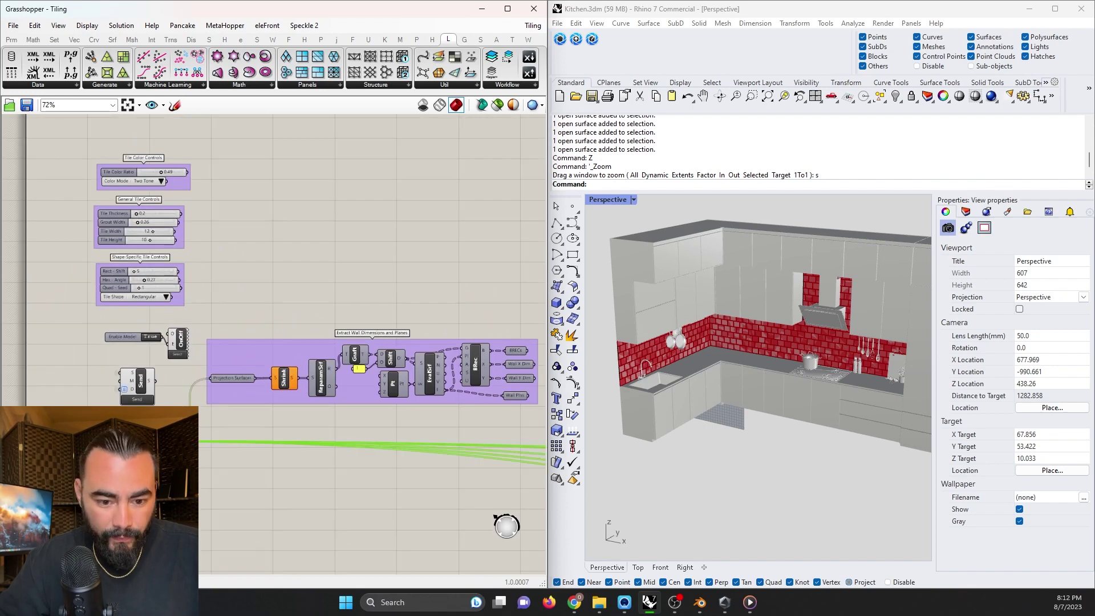
scroll(156, 437, "up", 5)
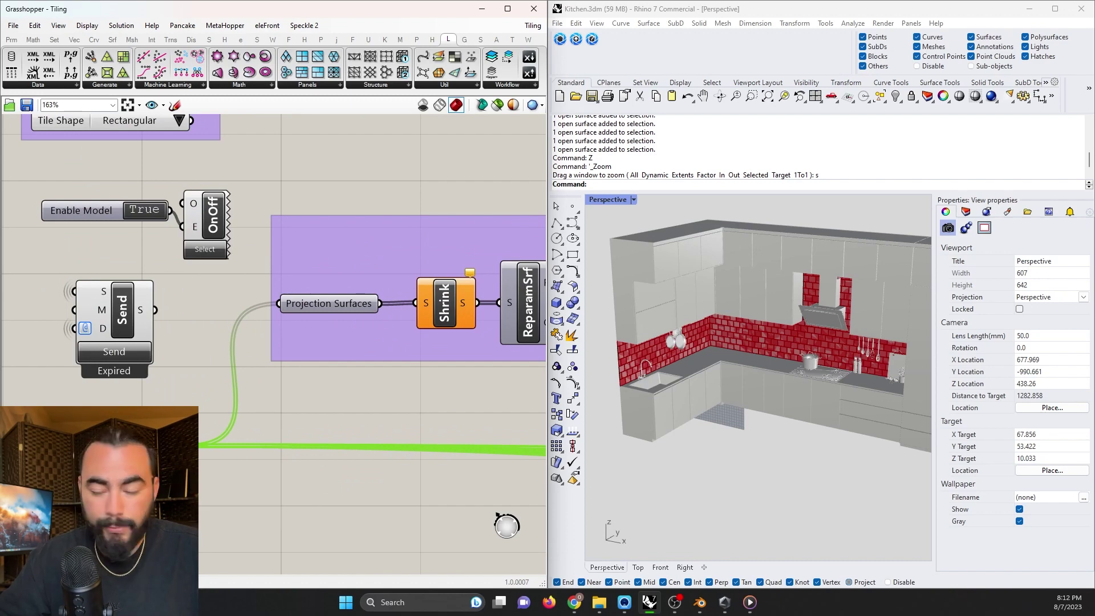
right_click(112, 445)
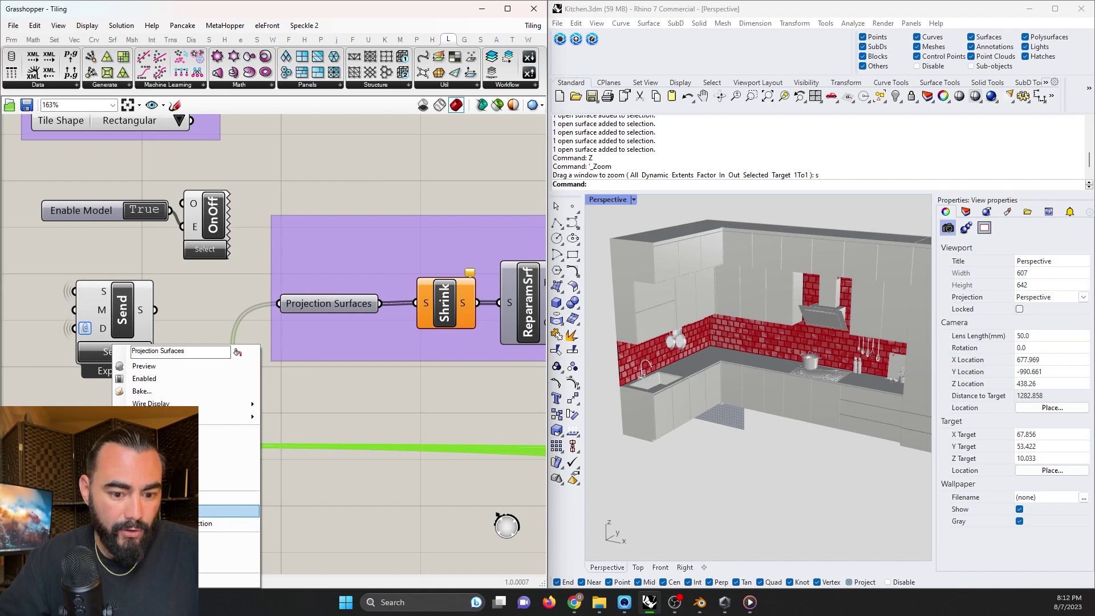
left_click(488, 441)
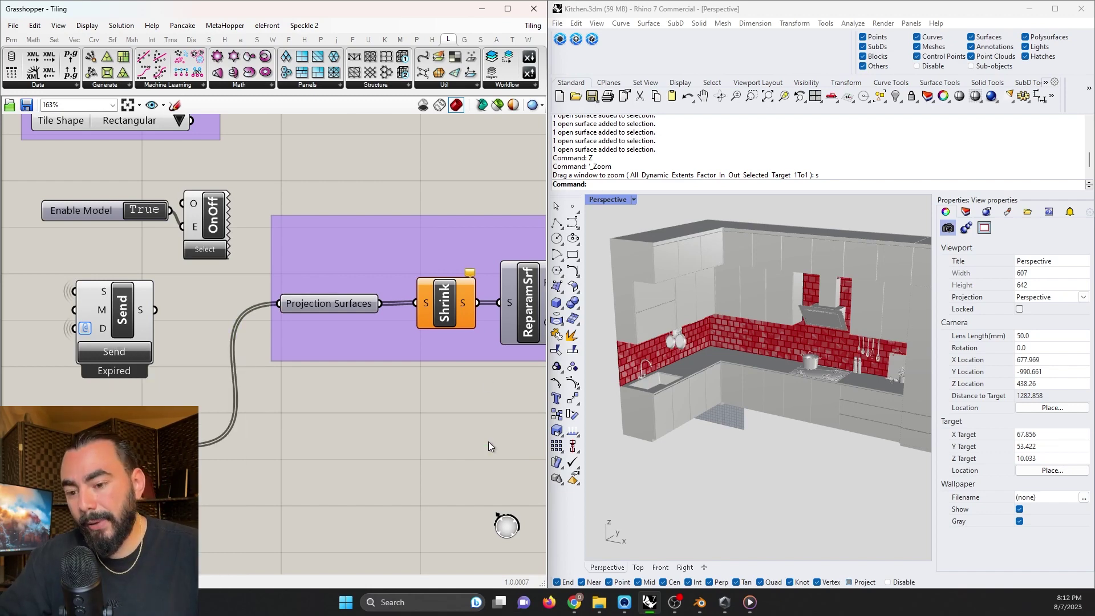
- Examine the Extract Wall Dimensions and Planes group and select all of its components
scroll(349, 368, "down", 3)
right_click_drag(413, 370, 287, 359)
scroll(309, 355, "down", 1)
scroll(309, 356, "up", 1)
scroll(309, 356, "down", 1)
scroll(264, 339, "up", 2)
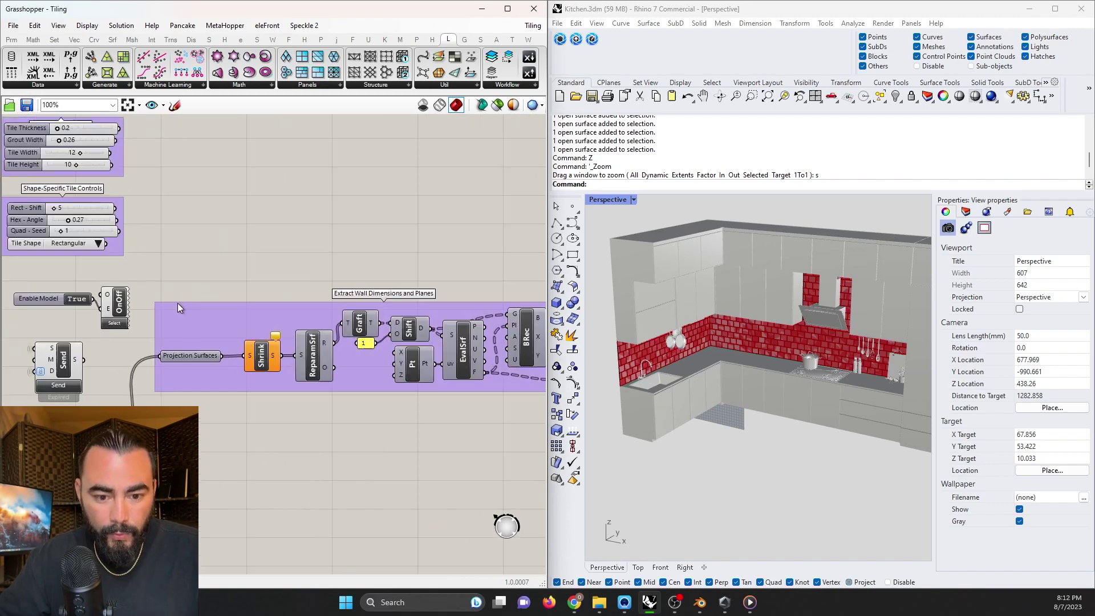
scroll(165, 294, "down", 2)
left_click_drag(142, 265, 496, 379)
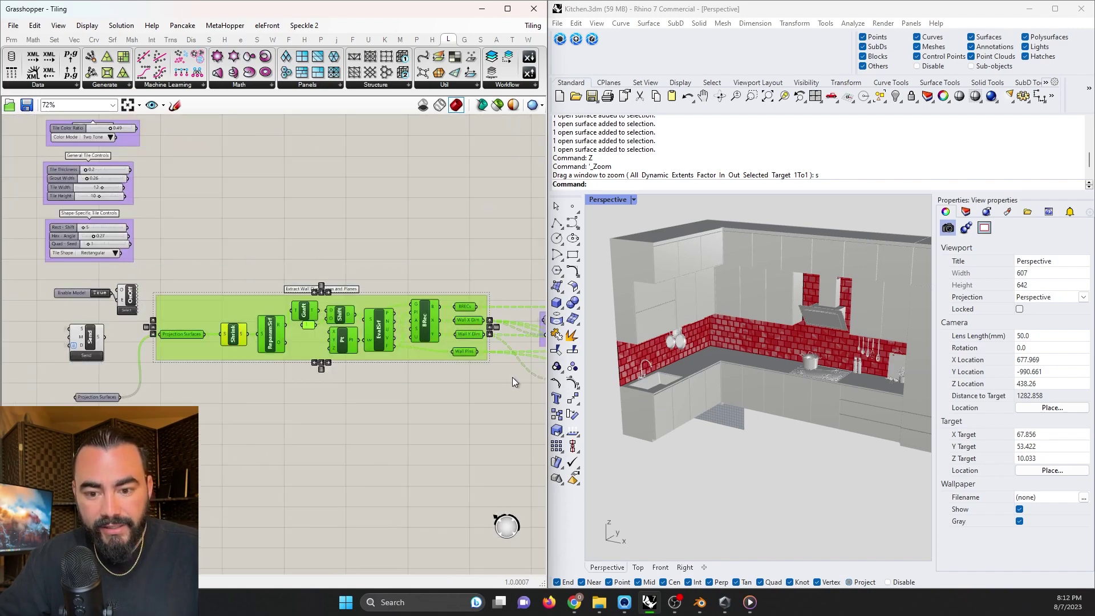
- Inspect and select the two groups that divide the wall dimensions by tile width and height into tile counts
right_click_drag(500, 353, 394, 351)
scroll(395, 351, "up", 2)
scroll(395, 352, "down", 3)
right_click_drag(502, 361, 296, 355)
scroll(375, 393, "up", 3)
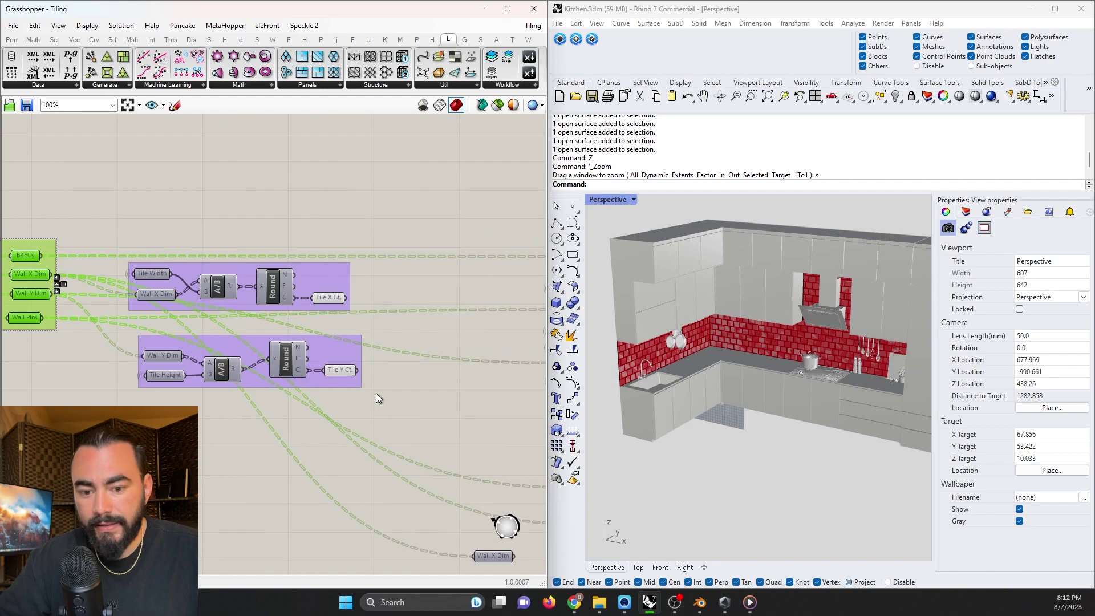
left_click_drag(111, 228, 408, 407)
- Examine the two Create Tile Grid groups and select their components
scroll(402, 392, "down", 3)
right_click_drag(430, 362, 119, 312)
scroll(319, 285, "up", 3)
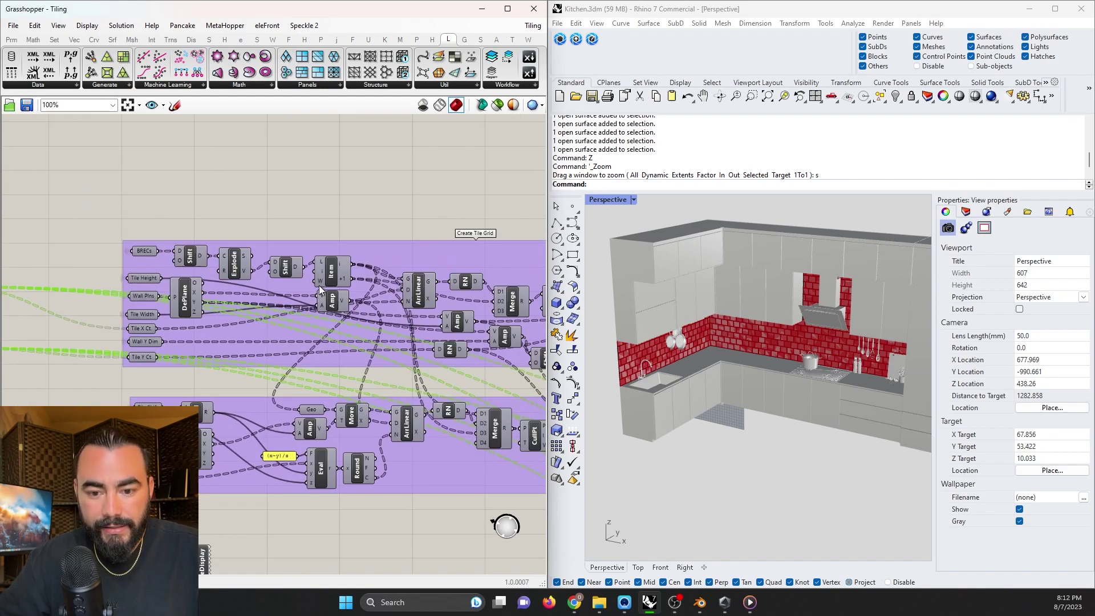
scroll(320, 289, "down", 1)
right_click_drag(409, 290, 292, 285)
scroll(293, 285, "down", 2)
left_click_drag(128, 239, 511, 419)
- Return to the tile controls, view the Tile Shape options without changing the shape, and browse the Panels components
right_click_drag(188, 348, 534, 360)
right_click_drag(35, 260, 257, 340)
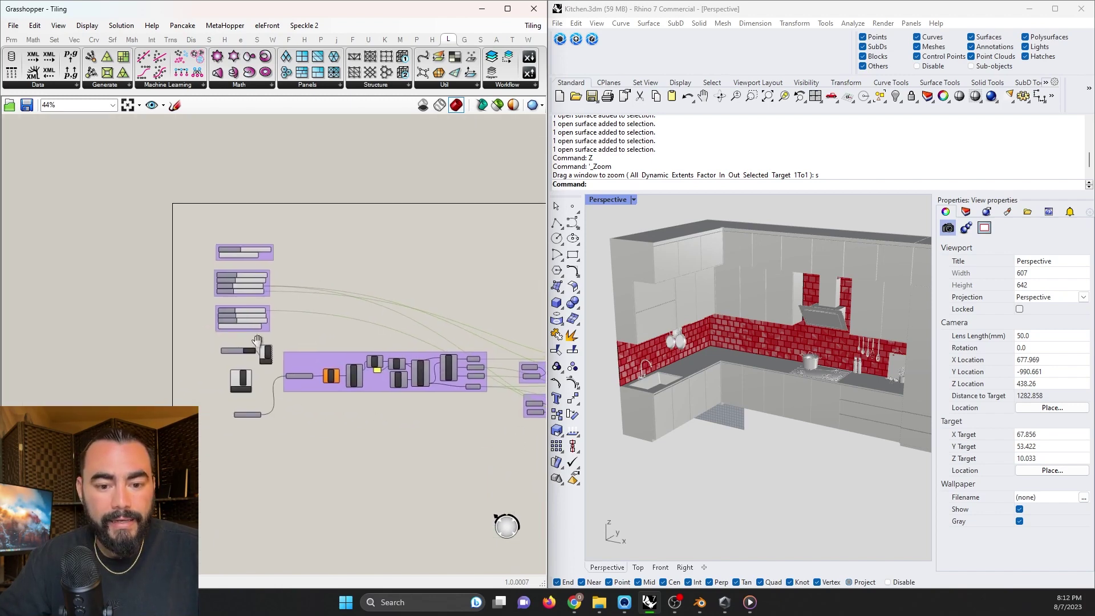
scroll(257, 340, "up", 5)
left_click(320, 377)
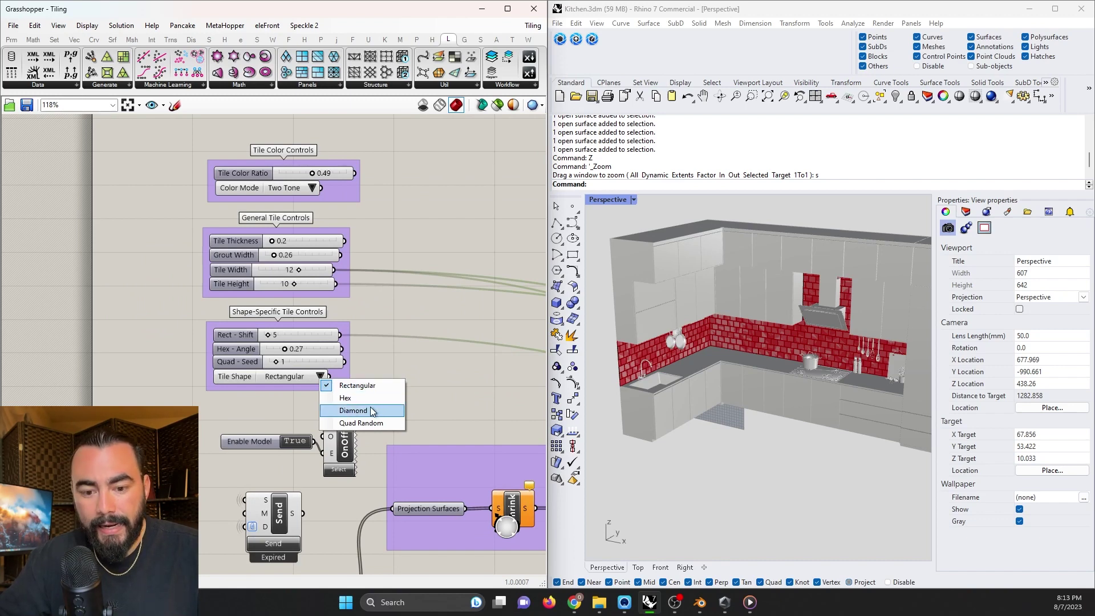
left_click(401, 151)
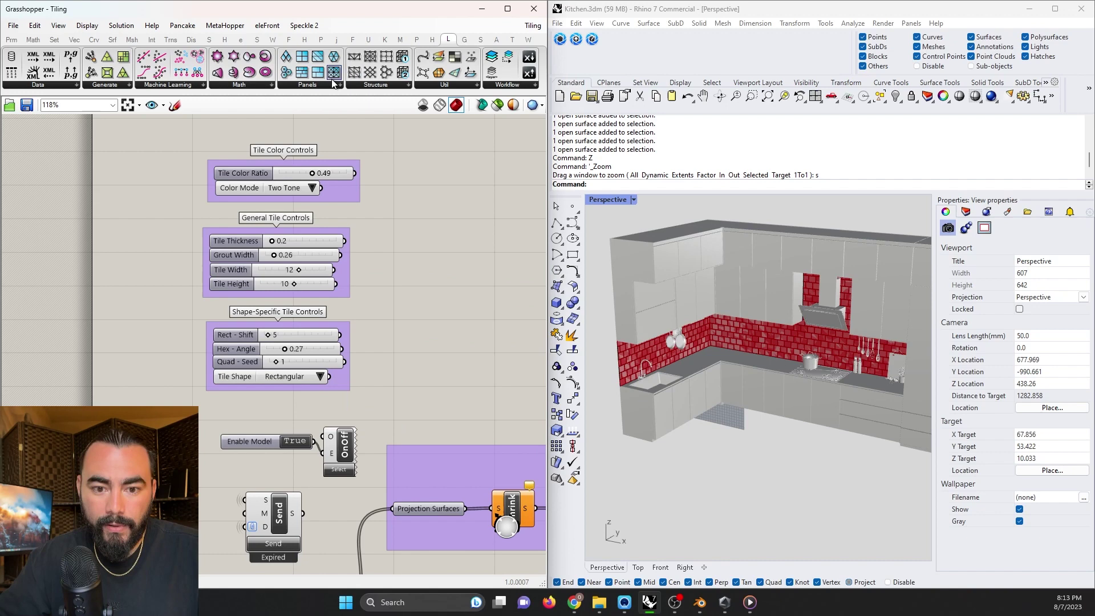
left_click(329, 84)
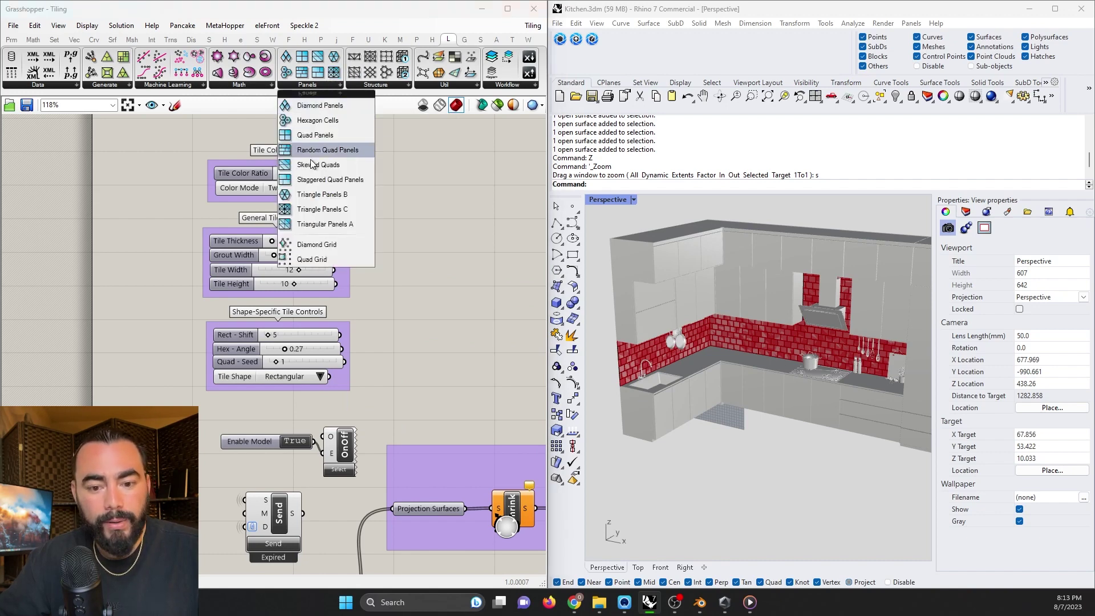
scroll(446, 262, "down", 5)
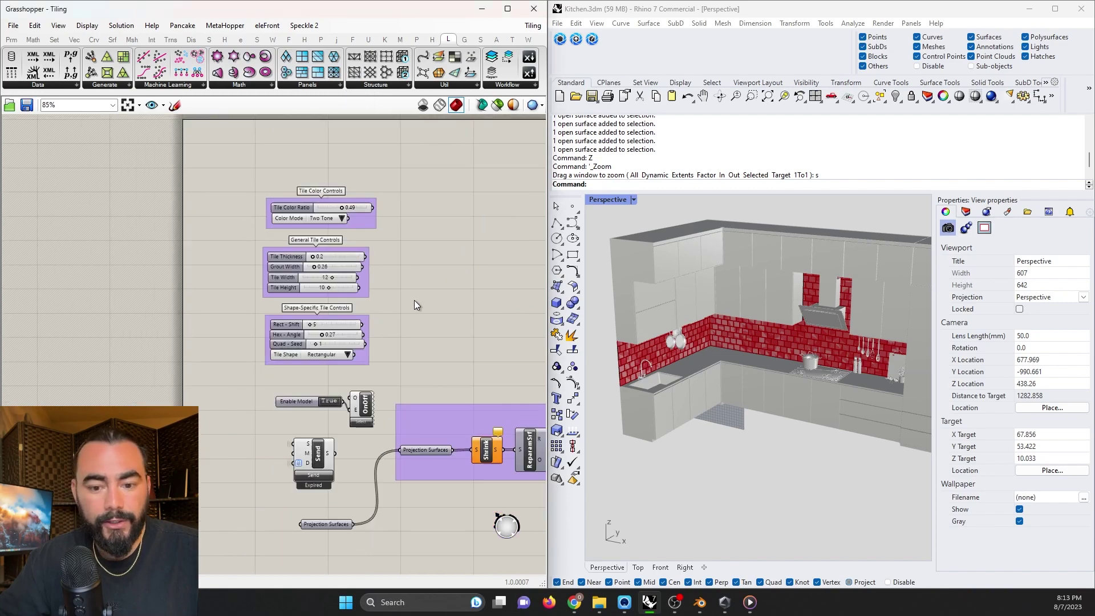
- Go back to the Create Tile Grid stage and highlight both the regular and the shifted grid groups
right_click_drag(175, 278, 176, 260)
scroll(176, 260, "down", 3)
right_click_drag(252, 261, 146, 248)
scroll(146, 248, "up", 5)
scroll(33, 183, "down", 1)
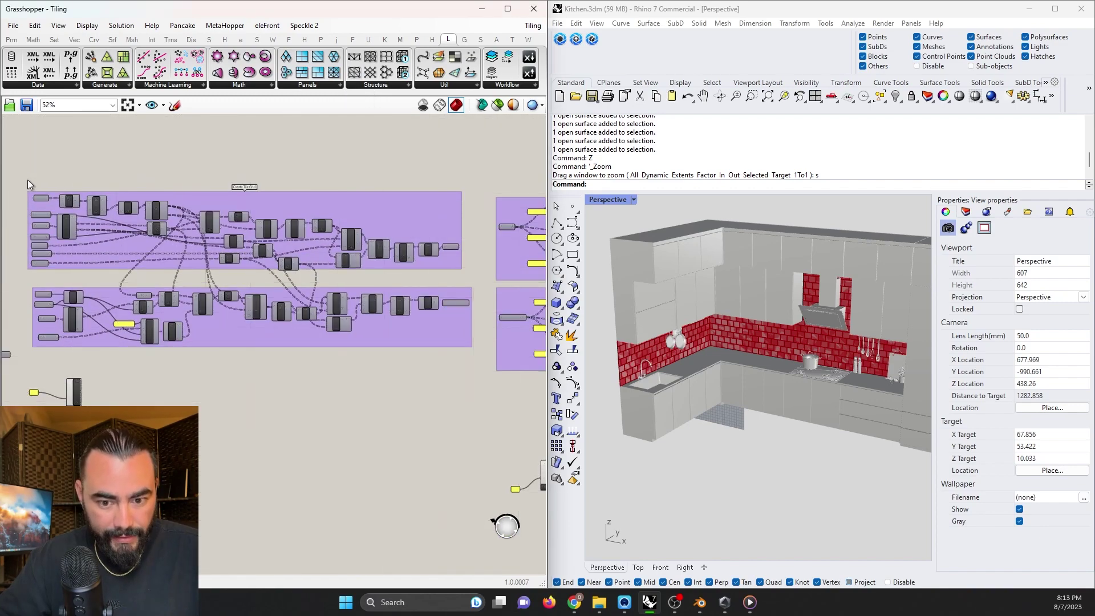
left_click_drag(27, 179, 481, 368)
- Examine the two groups that produce the tile grid curves and select all of their components
right_click_drag(481, 367, 287, 364)
scroll(352, 276, "up", 4)
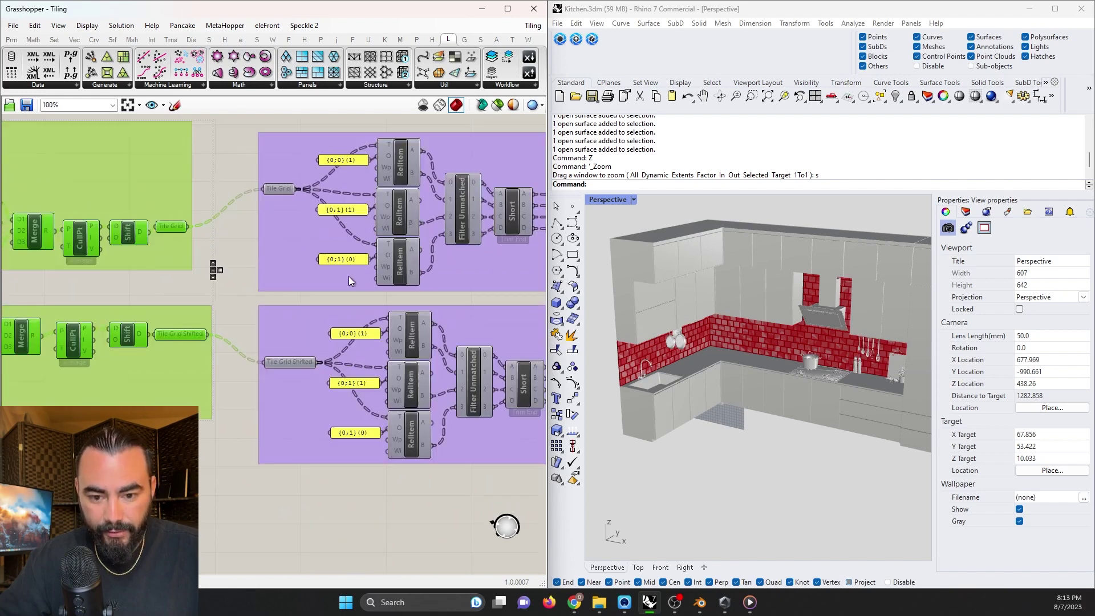
right_click_drag(349, 281, 239, 310)
scroll(239, 310, "down", 2)
right_click_drag(377, 325, 296, 309)
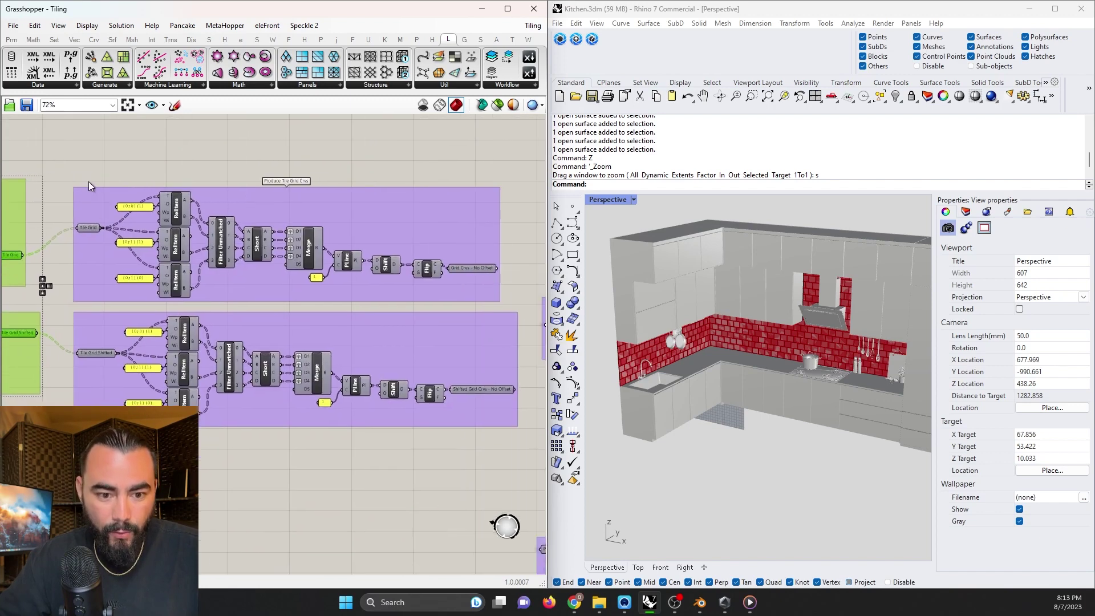
scroll(72, 181, "down", 1)
left_click_drag(68, 176, 484, 416)
right_click_drag(250, 343, 393, 368)
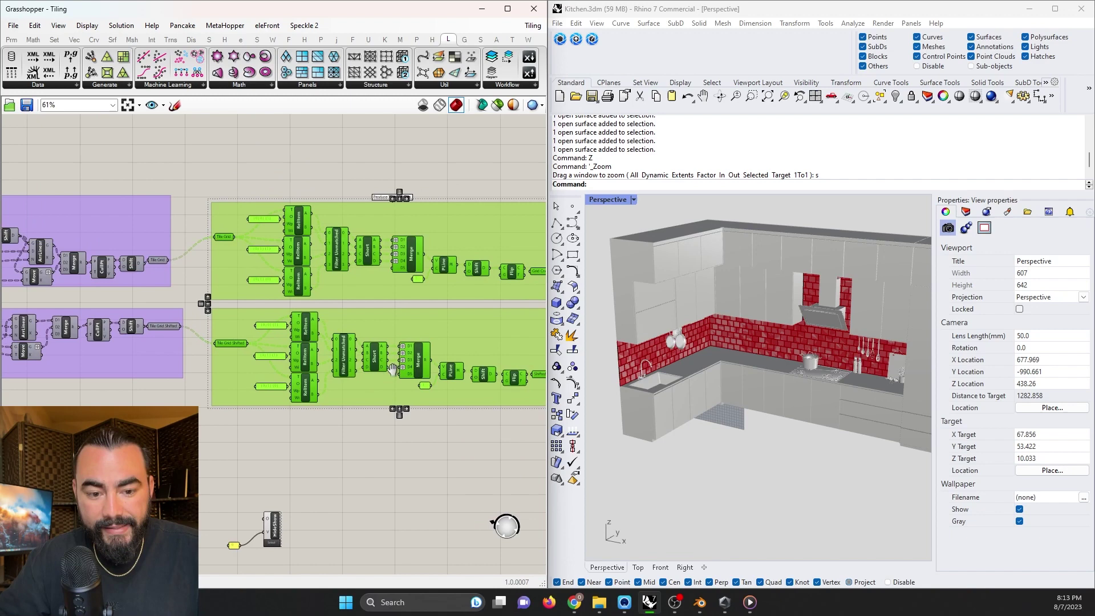
- Turn on the preview of the Tile Grid Shifted parameter feeding the lower grid curve group
scroll(255, 379, "up", 3)
left_click(247, 470)
right_click(201, 318)
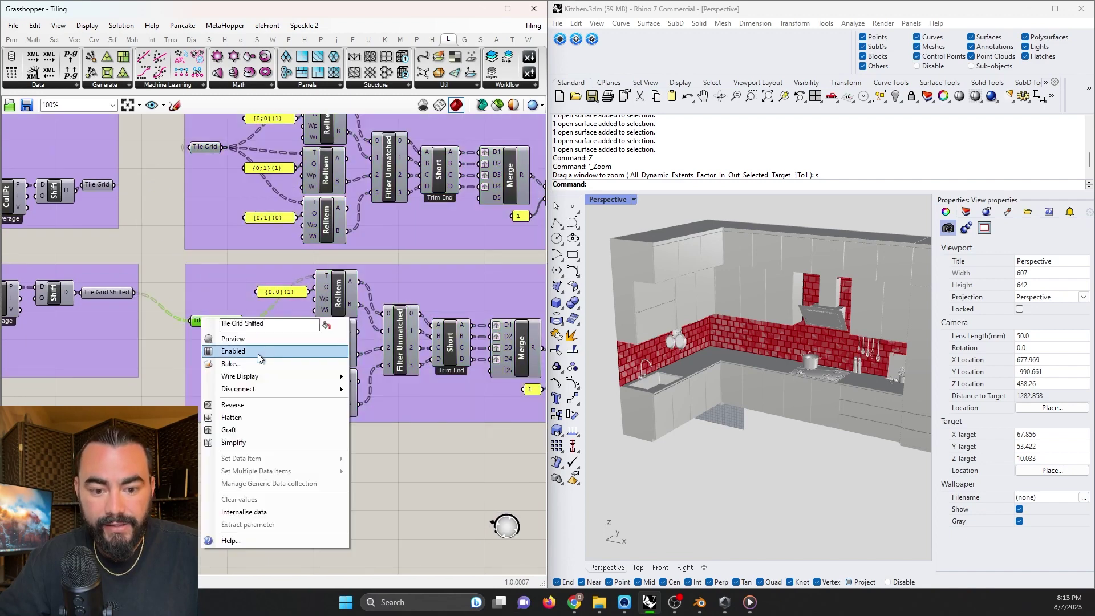
left_click(259, 338)
- Inspect the previewed shifted grid points on the backsplash near the sink and along the adjoining stove wall
scroll(626, 365, "up", 5)
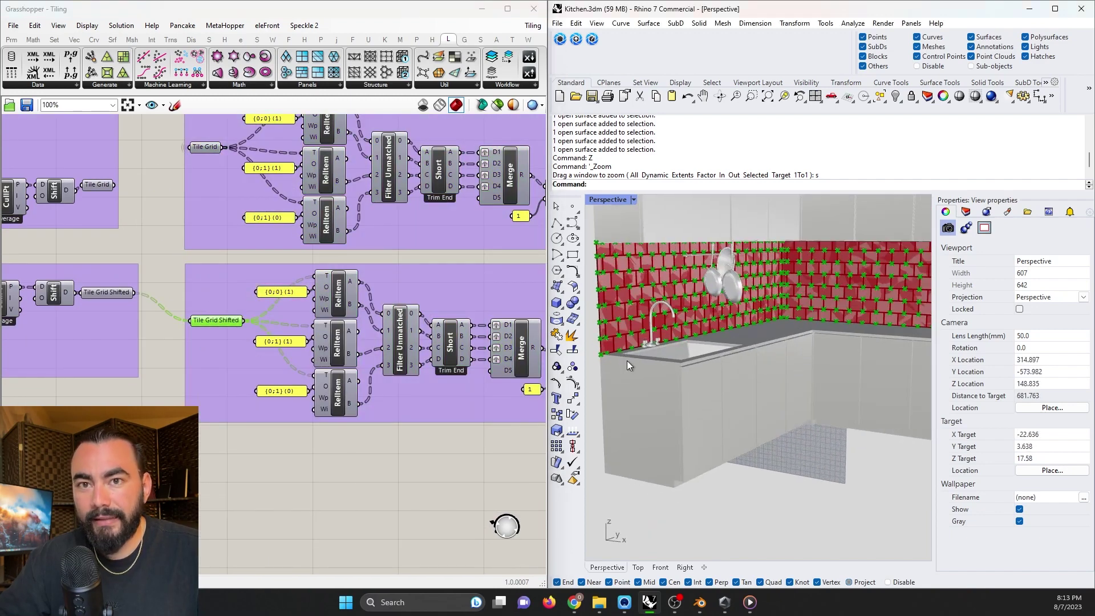
scroll(646, 298, "up", 2)
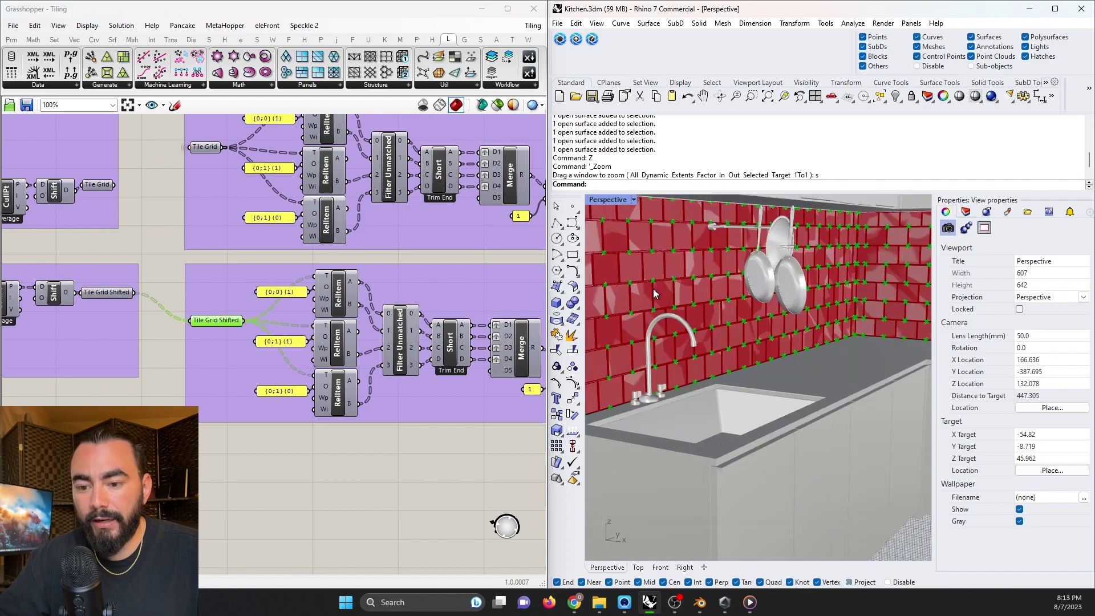
scroll(813, 315, "down", 4)
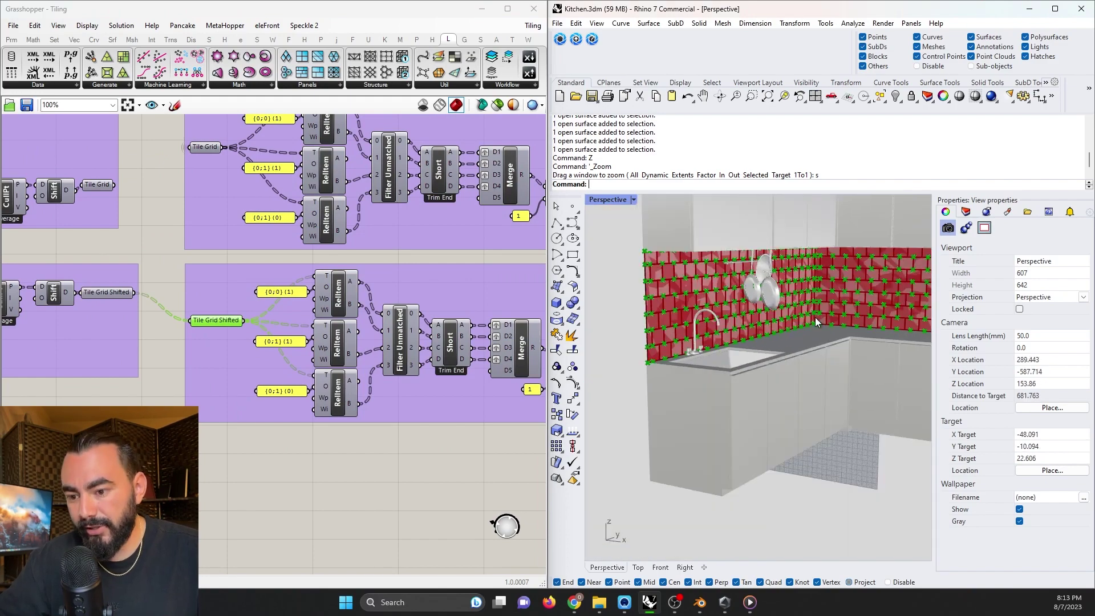
mouse_move(816, 317)
right_mouse_down()
mouse_move(824, 327)
mouse_move(763, 298)
mouse_move(785, 299)
mouse_move(741, 330)
mouse_move(804, 319)
right_mouse_up()
scroll(814, 300, "down", 6)
scroll(804, 318, "up", 3)
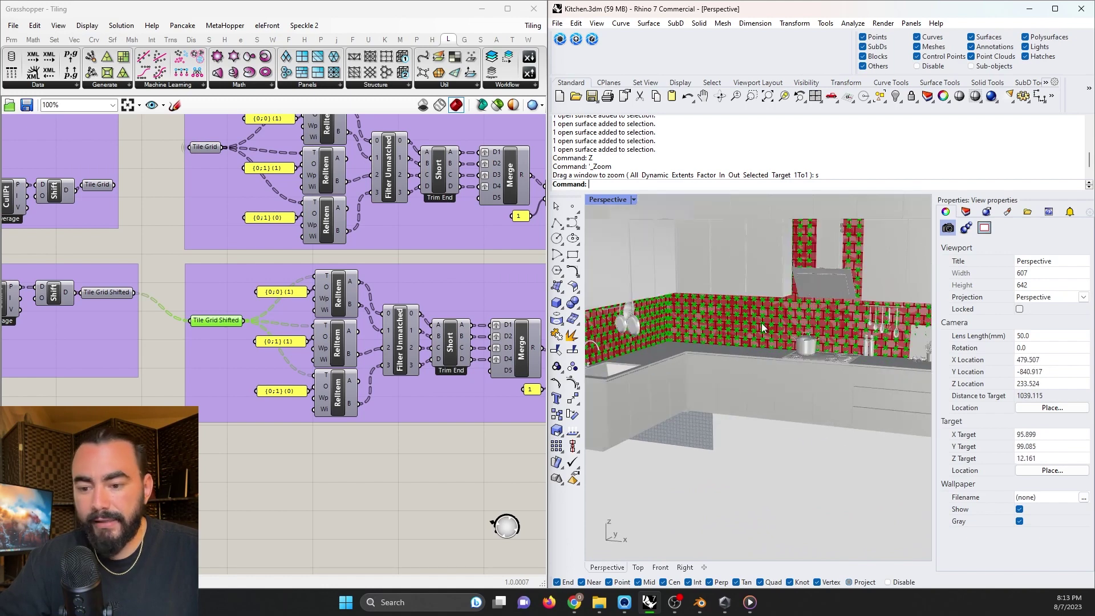
- Turn off the preview of the Tile Grid Shifted parameter feeding the lower grid curve group
right_click(236, 322)
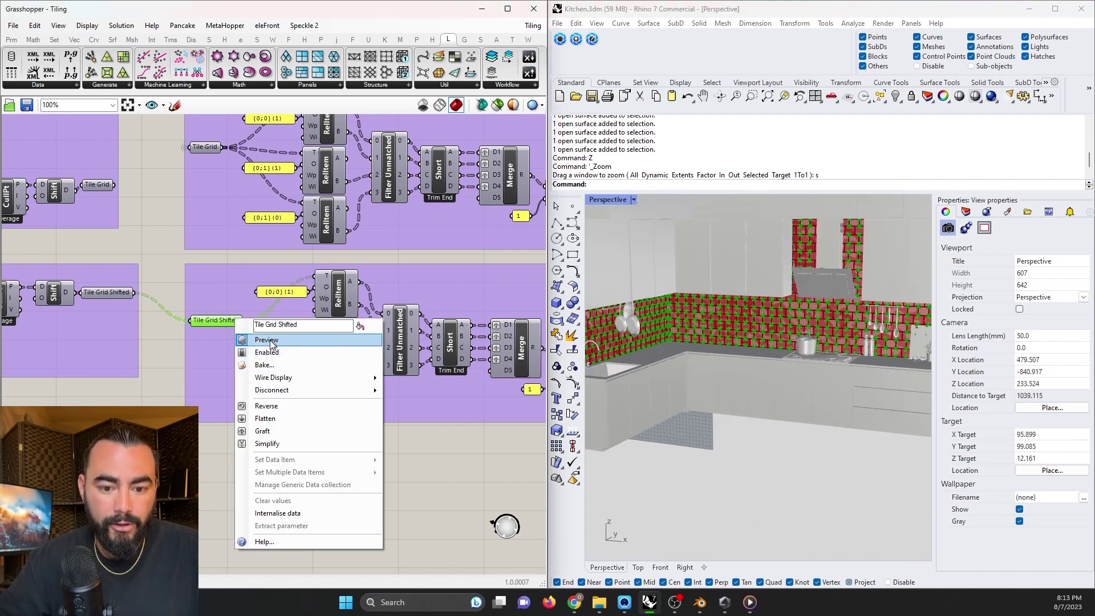
left_click(272, 340)
- Trace the two No Offset grid curve outputs into the Rect Outline Crvs group and select its Tile Outline Crvs - Rect output
scroll(357, 380, "down", 4)
scroll(357, 380, "up", 3)
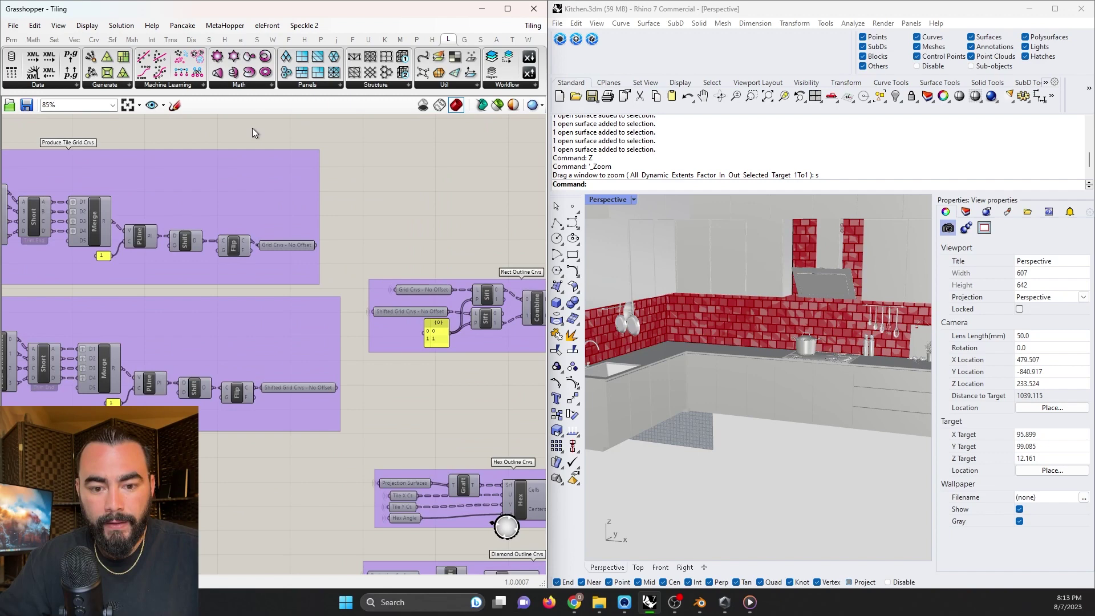
left_click_drag(248, 138, 351, 402)
right_click_drag(496, 411, 302, 393)
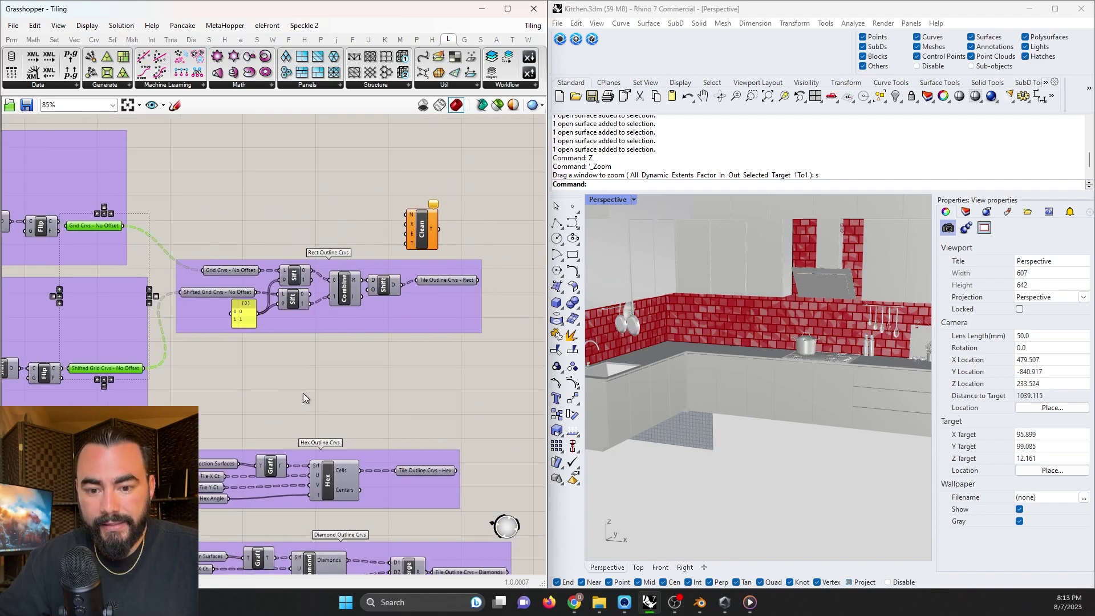
left_click(440, 279)
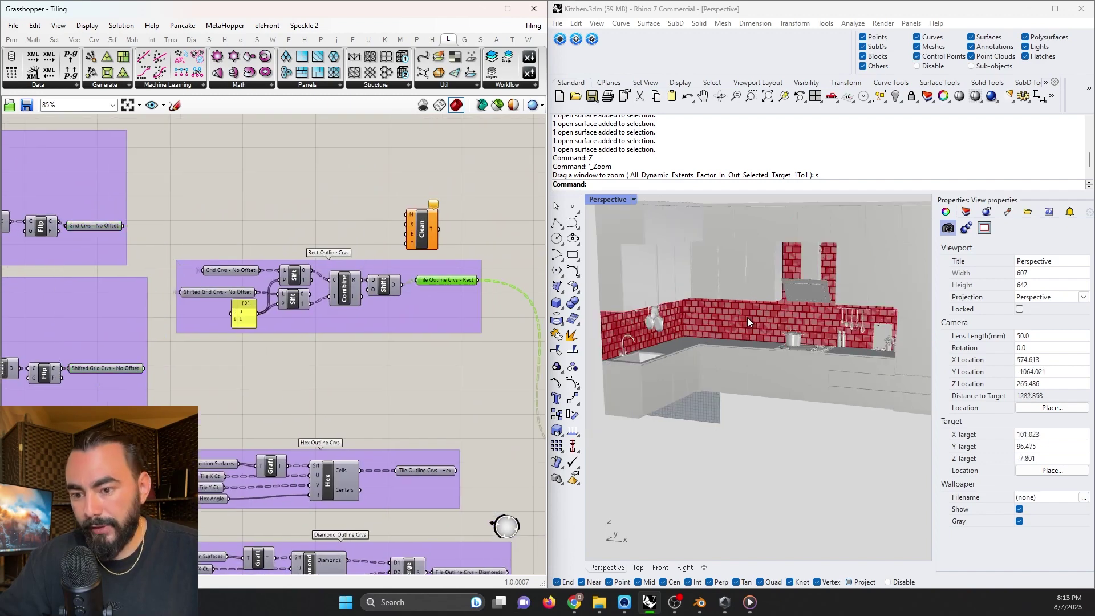
- Go back to the start of the definition and set the Enable Model toggle to False
scroll(747, 317, "down", 5)
scroll(220, 321, "down", 5)
right_click_drag(220, 321, 617, 366)
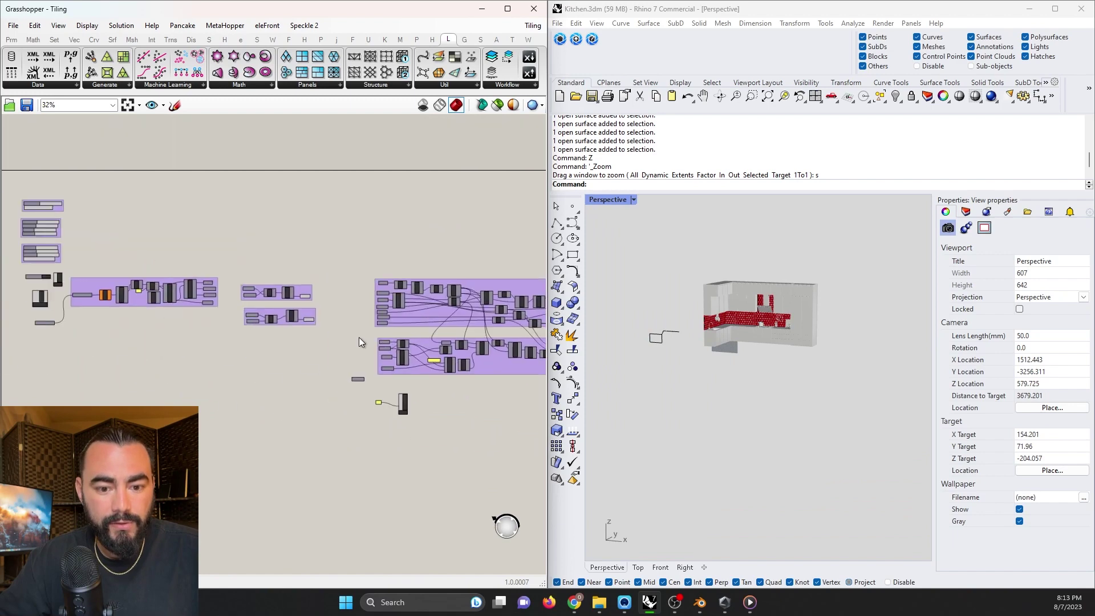
right_click_drag(358, 337, 529, 347)
scroll(198, 281, "up", 8)
left_click(296, 289)
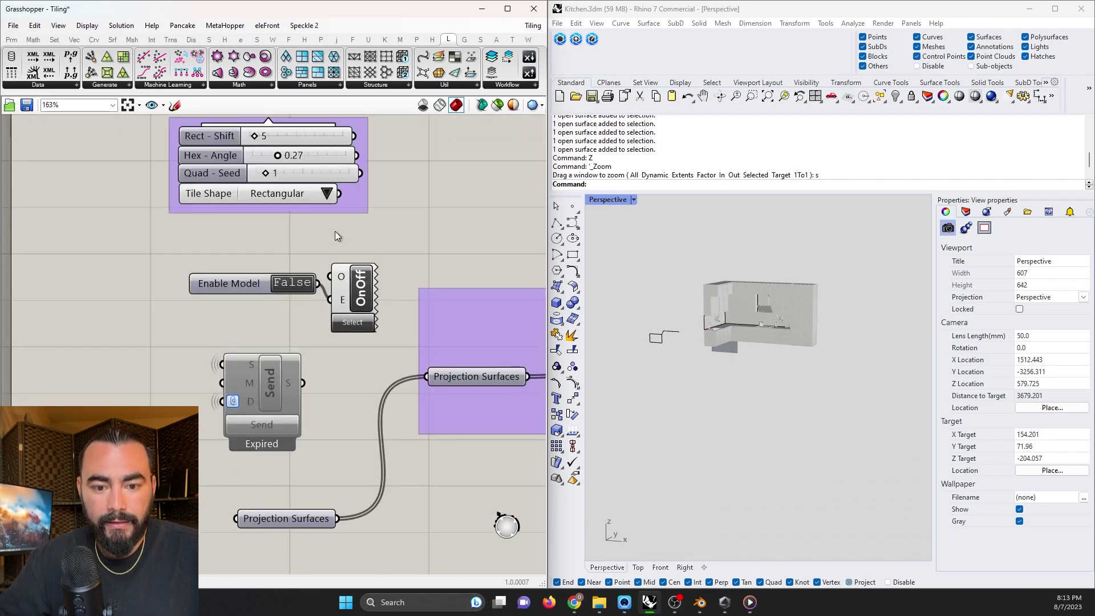
- Turn on the preview of the Tile Outline Crvs output in the Tile Outline Crv Gate group
right_click_drag(334, 231, 277, 450)
right_click_drag(193, 305, 242, 344)
right_click_drag(721, 305, 714, 308)
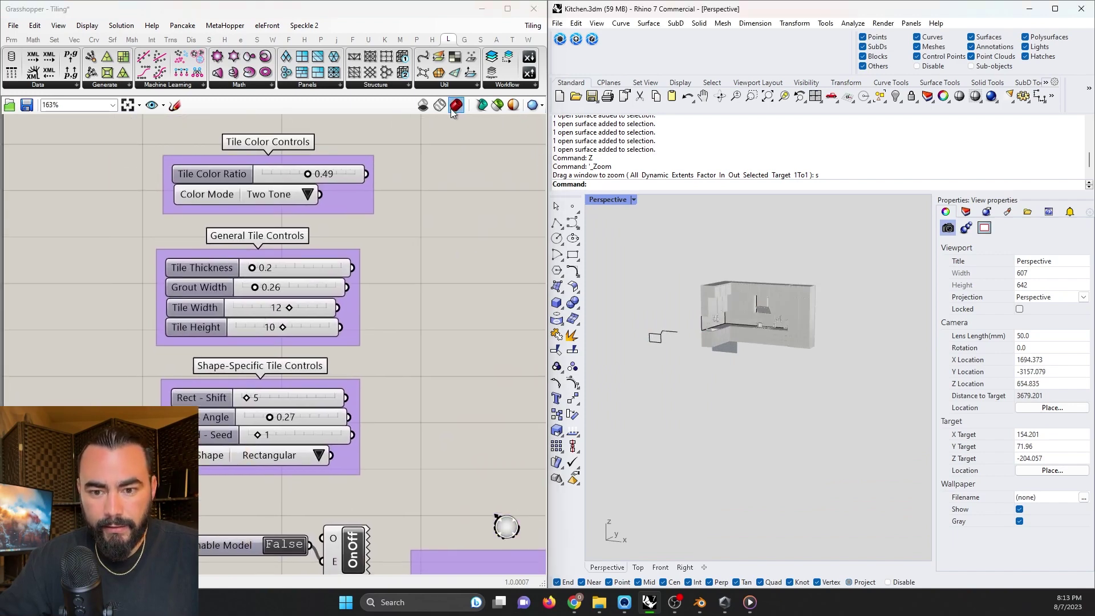
scroll(310, 341, "down", 10)
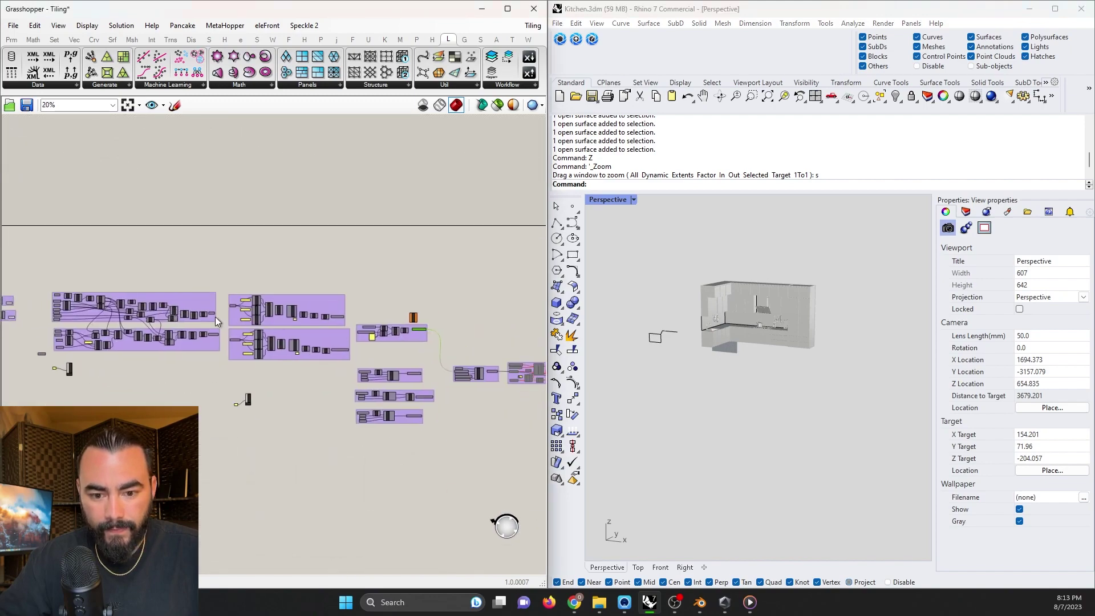
scroll(336, 338, "up", 5)
right_click_drag(483, 385, 164, 383)
scroll(308, 325, "up", 2)
scroll(279, 302, "down", 4)
right_click_drag(385, 370, 305, 369)
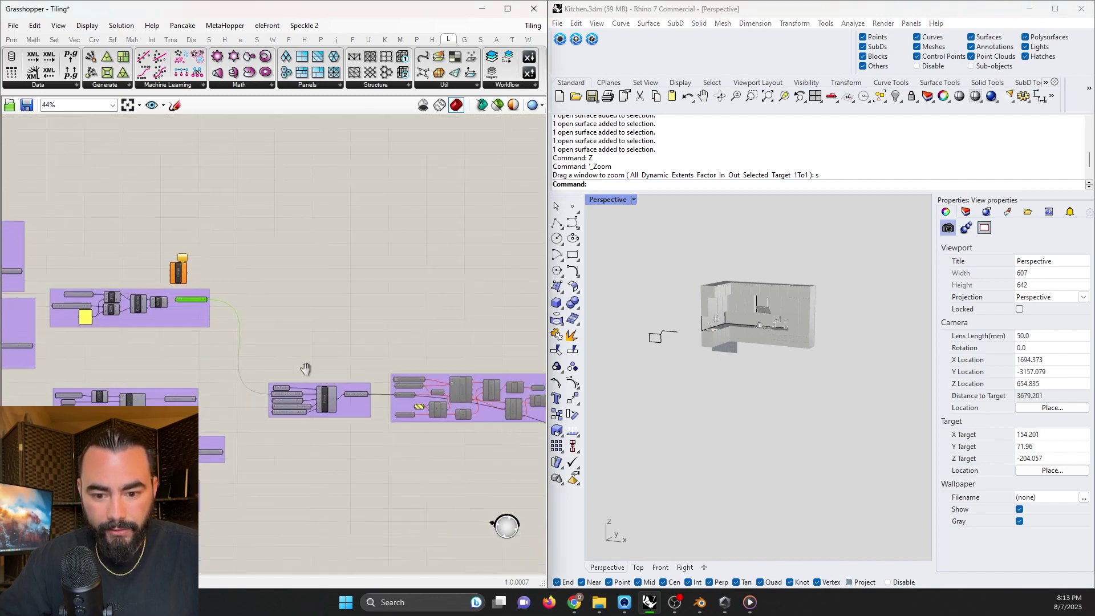
scroll(364, 397, "up", 3)
right_click(331, 388)
left_click(378, 375)
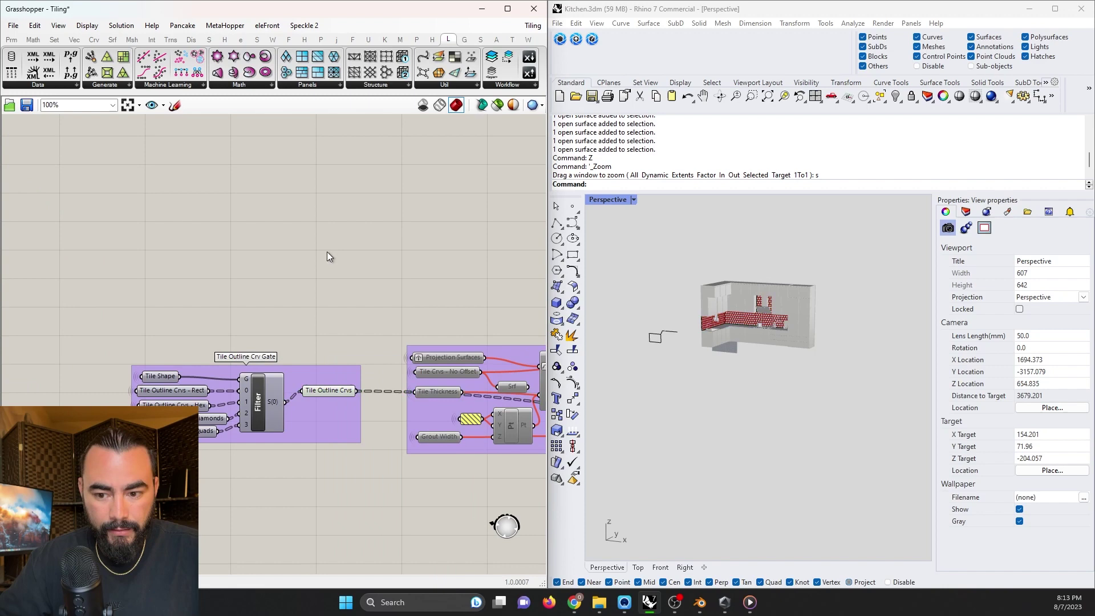
- Set the Rect - Shift slider in the Shape-Specific Tile Controls to 22
scroll(327, 257, "down", 3)
right_click_drag(232, 273, 263, 277)
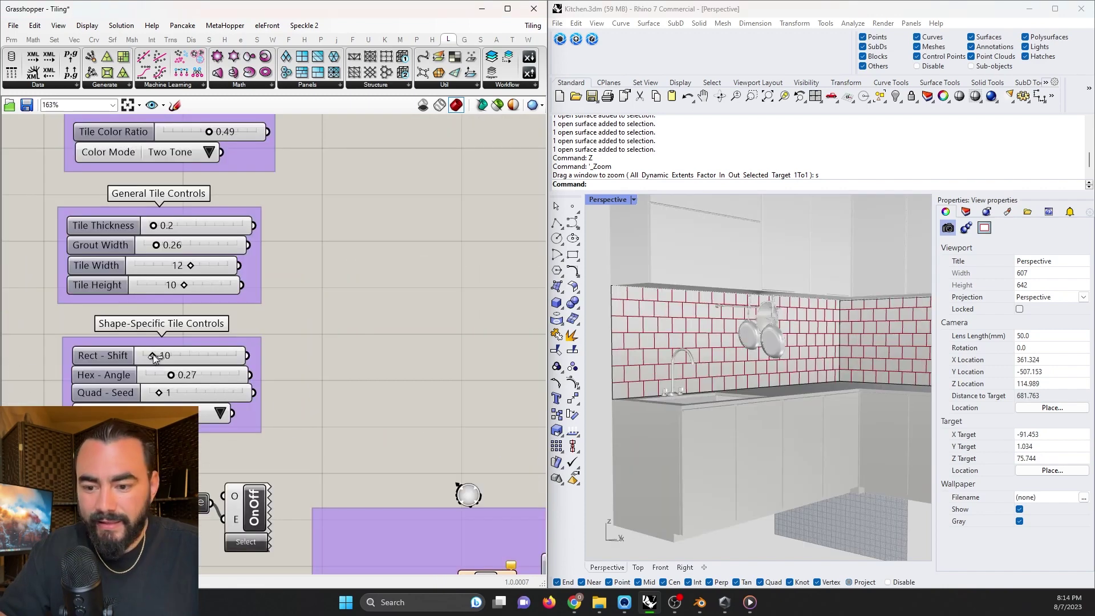
mouse_move(154, 357)
left_mouse_down()
mouse_move(178, 357)
mouse_move(137, 369)
mouse_move(171, 369)
mouse_move(157, 366)
mouse_move(166, 357)
left_mouse_up()
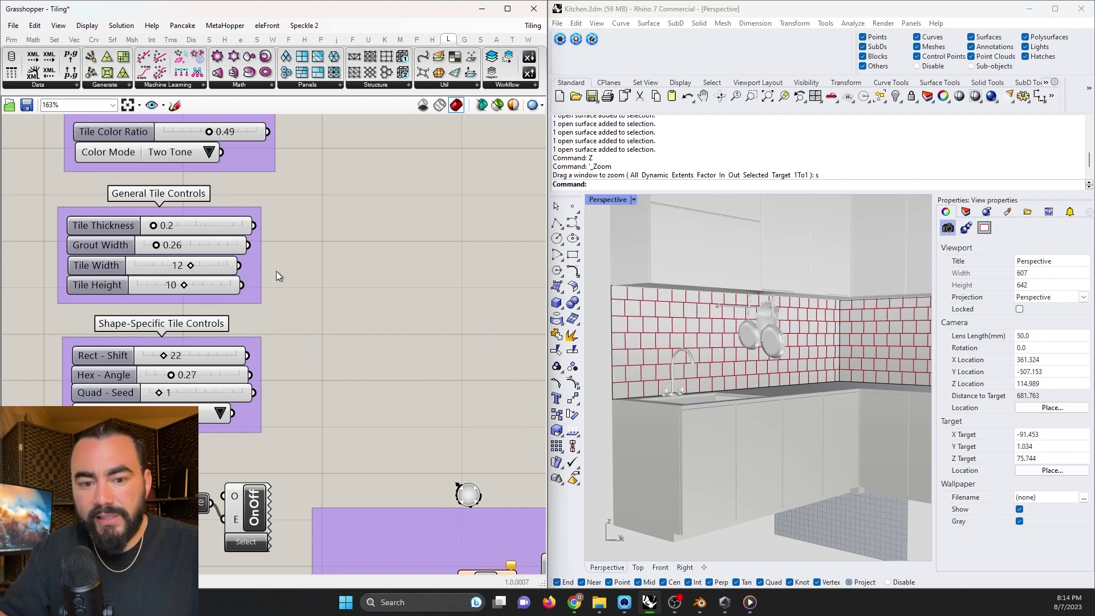
- Find the Hex, Diamond and Quad Outline Crvs groups and select all three together
scroll(276, 276, "down", 10)
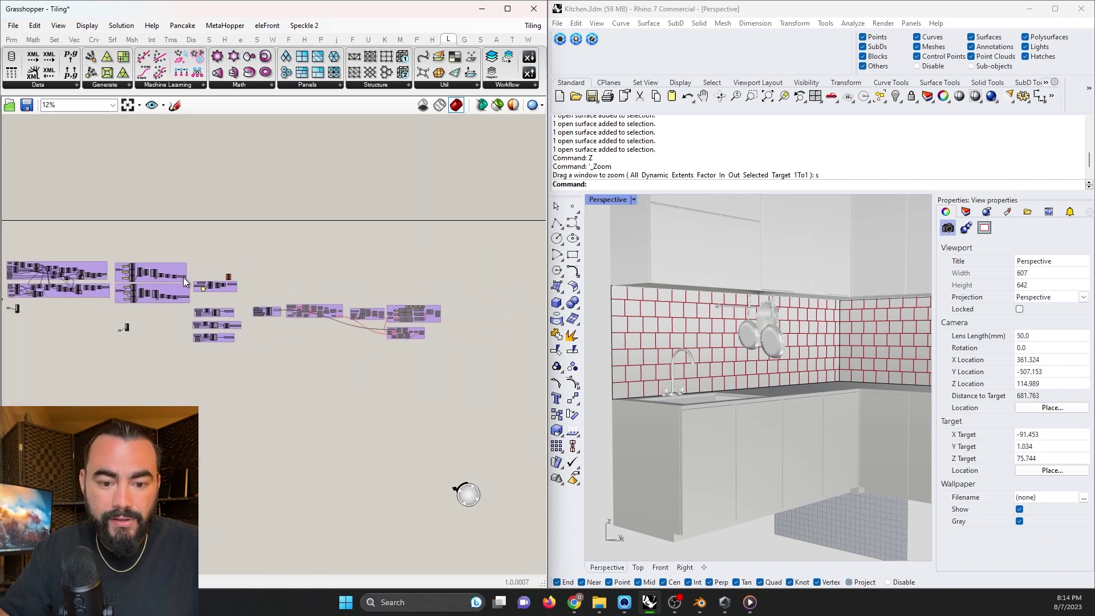
scroll(183, 277, "up", 8)
right_click_drag(448, 286, 113, 217)
scroll(418, 324, "down", 4)
right_click_drag(407, 381, 334, 211)
scroll(316, 268, "up", 3)
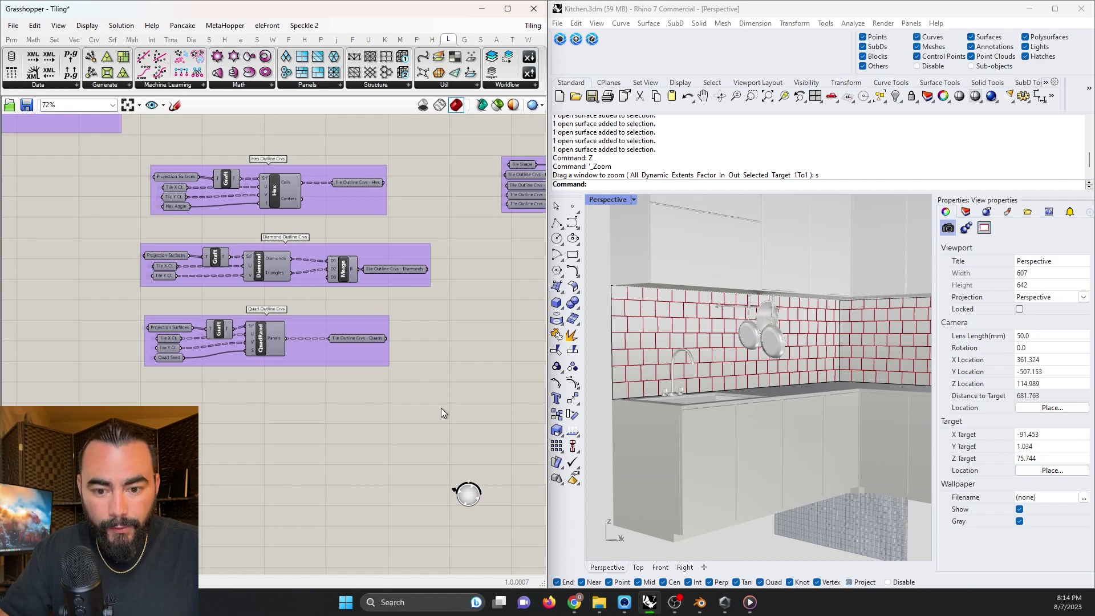
left_click_drag(440, 408, 159, 159)
scroll(351, 183, "up", 3)
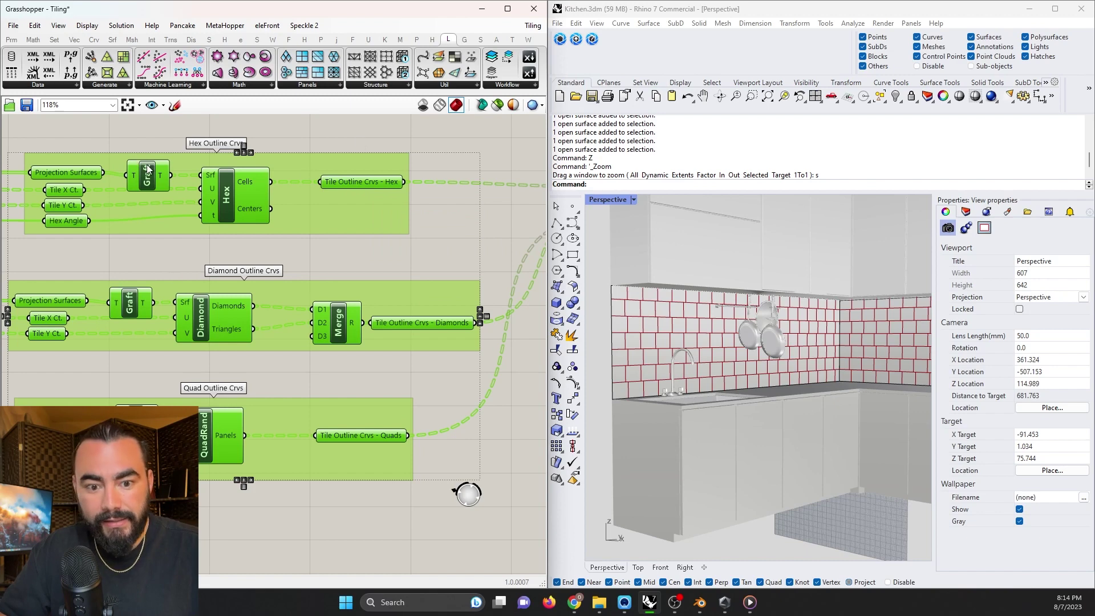
- Examine the Hex group's Tile X Ct. input and Hex component, plus the Diamonds and Quads outline curve outputs
right_click_drag(147, 168, 214, 207)
left_click(119, 155)
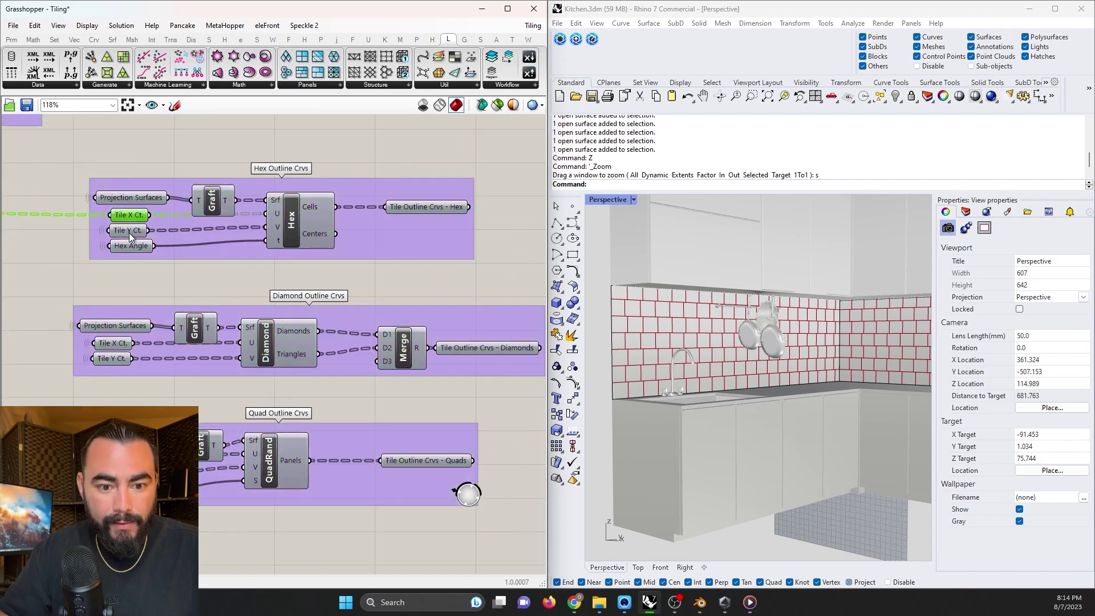
left_click(297, 226)
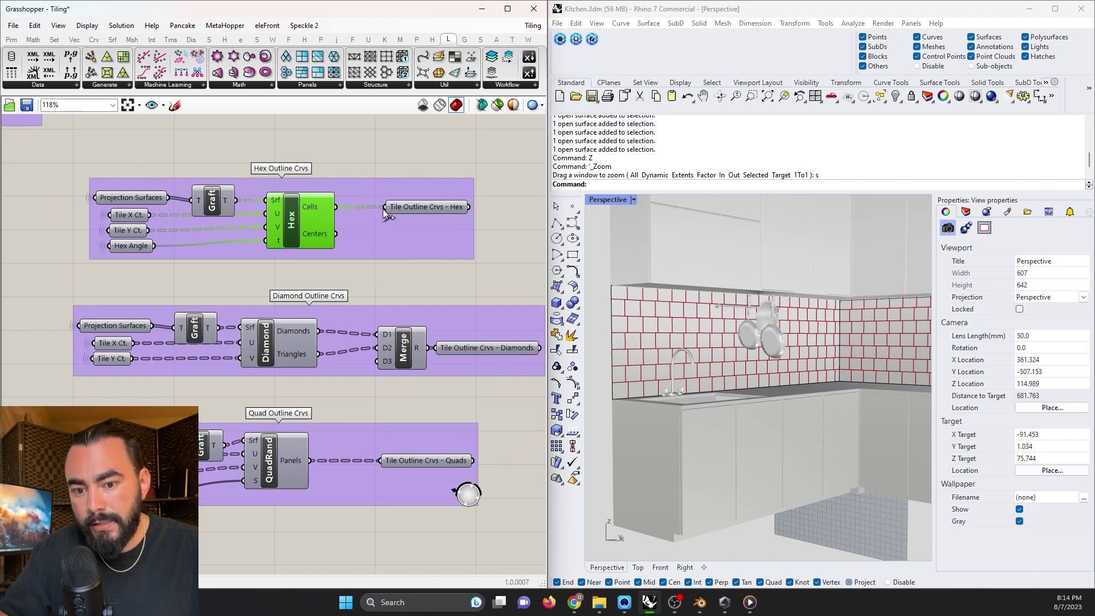
left_click(494, 350)
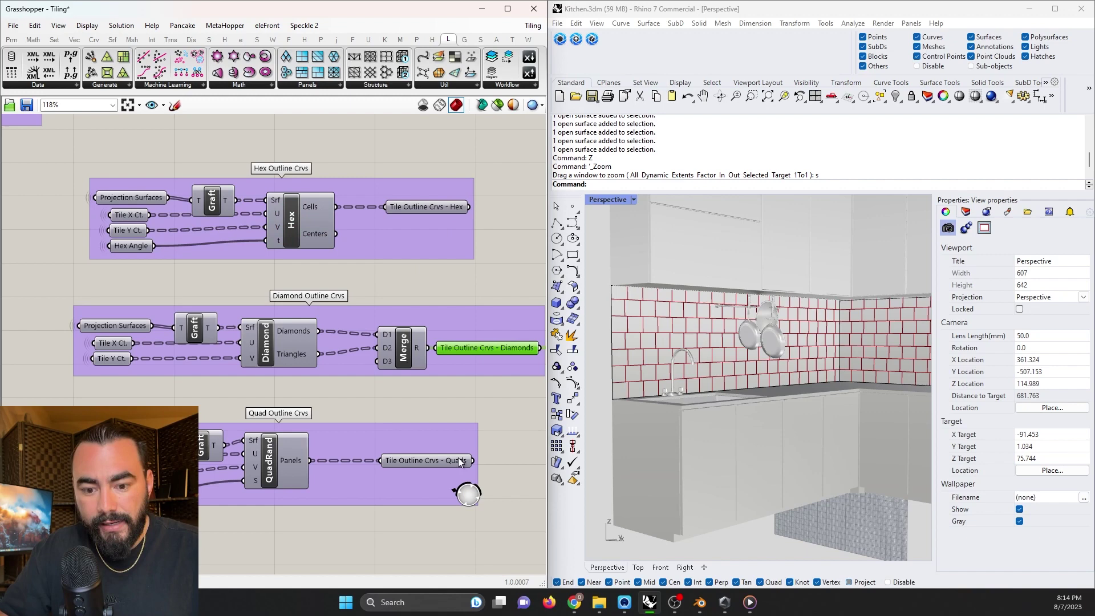
left_click(457, 458)
- Inspect the Tile Outline Crv Gate group by highlighting its Tile Outline Crvs output and its Tile Shape input
right_click_drag(486, 427, 176, 421)
right_click_drag(401, 405, 174, 490)
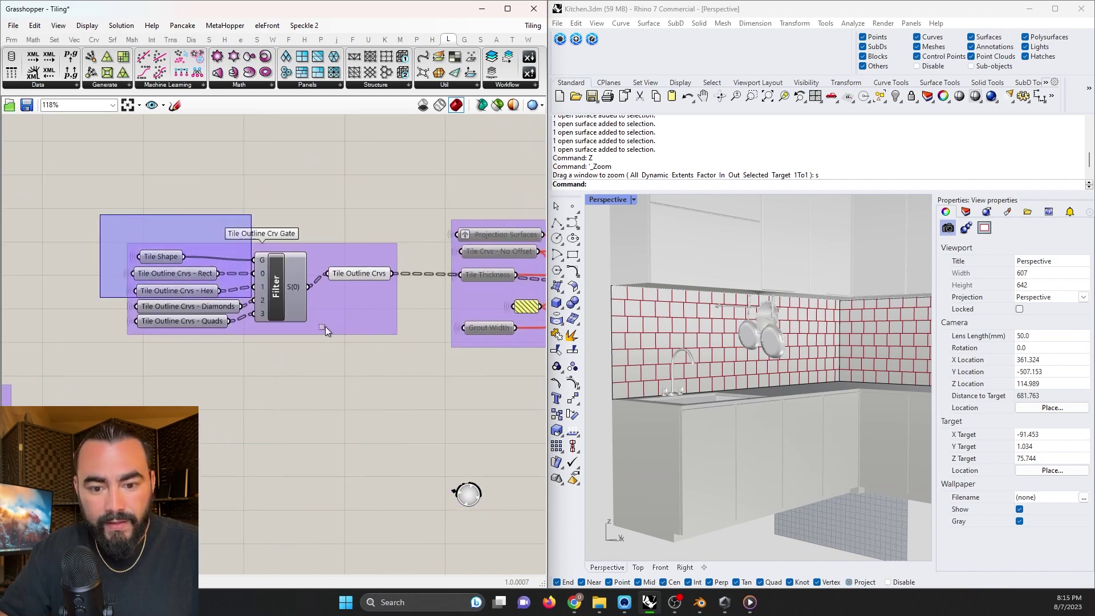
left_click(365, 292)
left_click(351, 276)
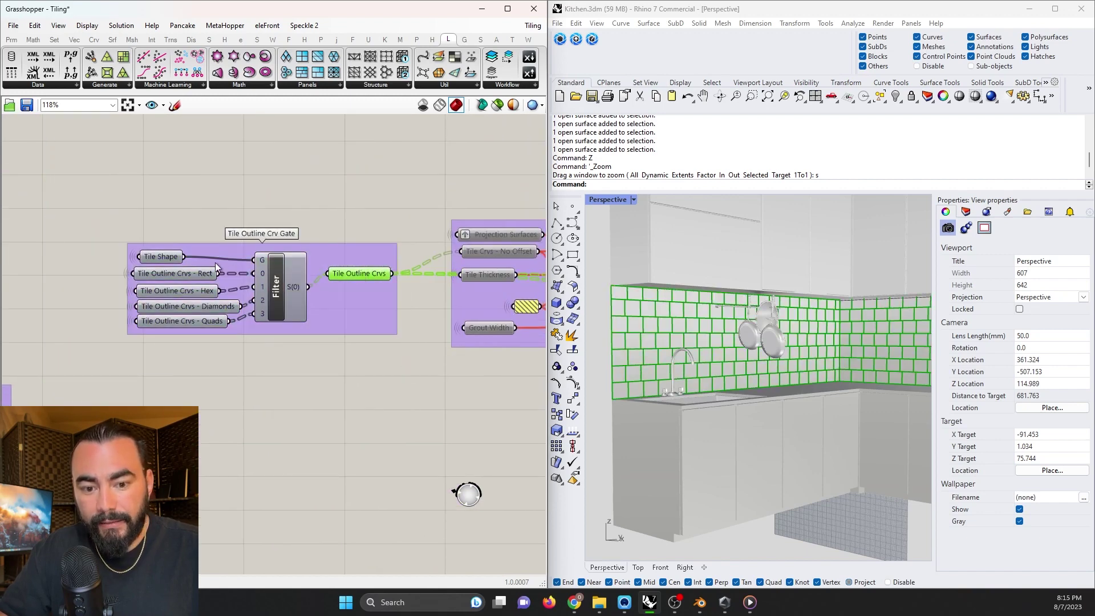
left_click(158, 256)
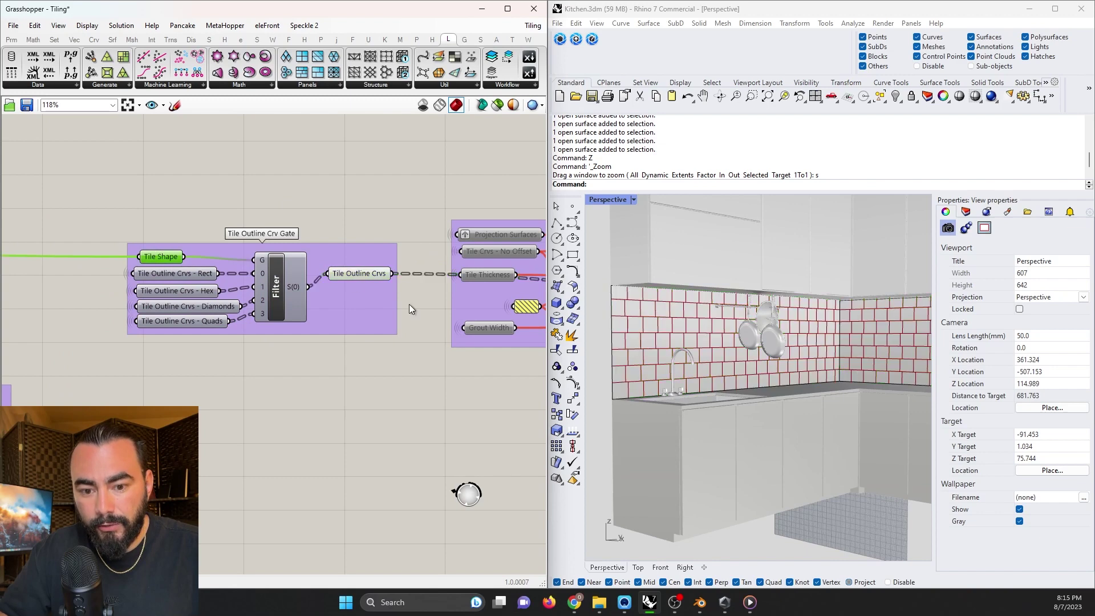
- Examine the Offset and Extrude Tiles group through to its Tiles output
right_click_drag(410, 305, 231, 328)
scroll(231, 329, "down", 4)
right_click_drag(325, 340, 192, 325)
scroll(157, 303, "up", 2)
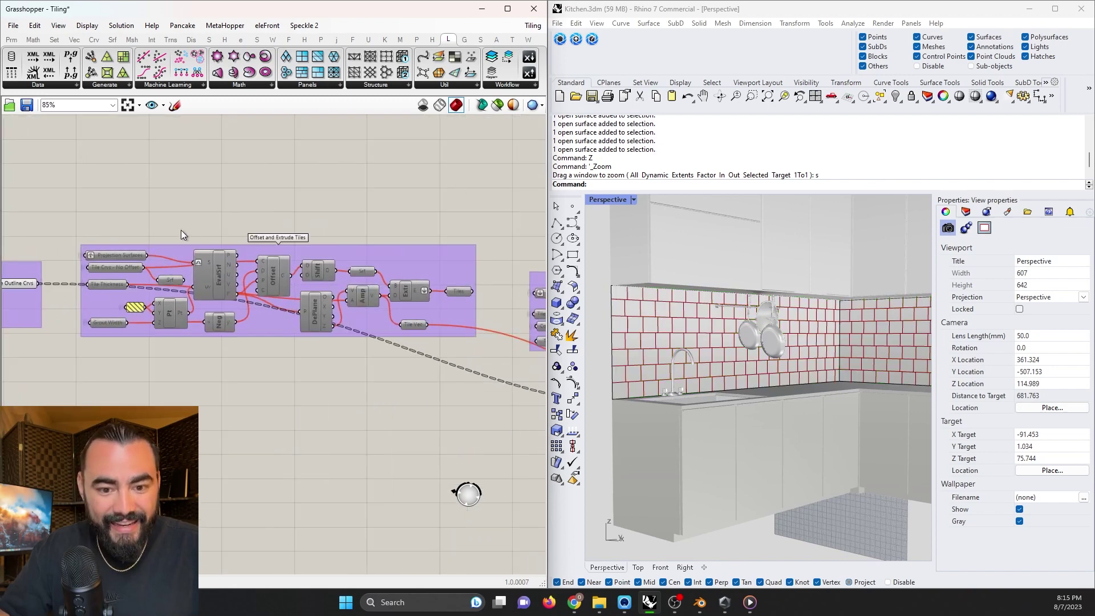
scroll(181, 233, "up", 2)
right_click_drag(422, 339, 231, 285)
right_click_drag(419, 291, 309, 295)
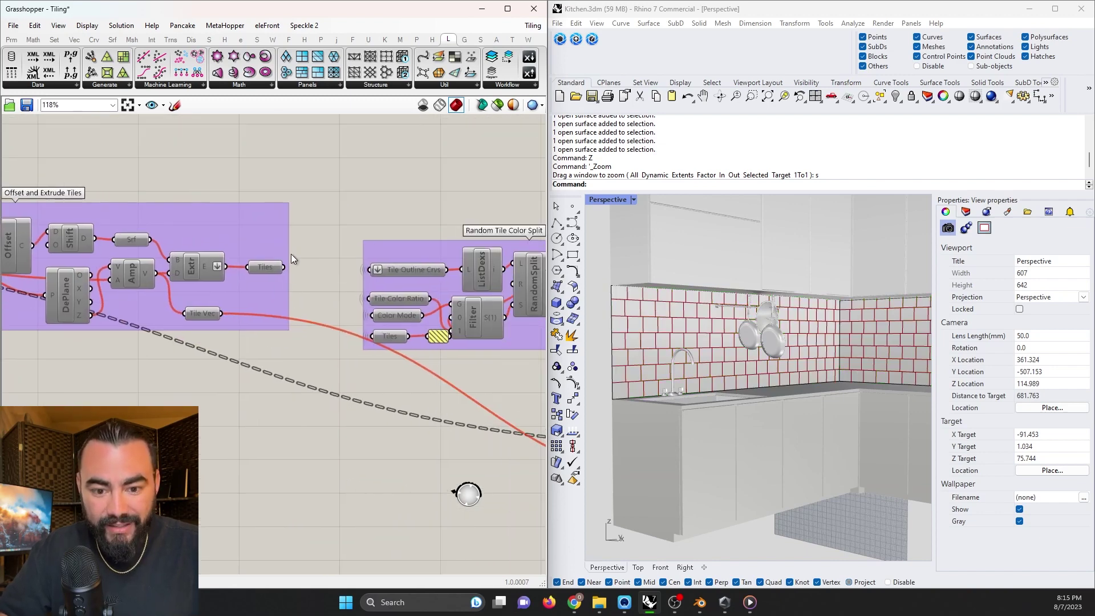
left_click(265, 268)
- Examine the Random Tile Color Split group and the Speckle render material group that follows it
scroll(473, 261, "down", 4)
right_click_drag(485, 262, 202, 276)
scroll(209, 277, "up", 3)
right_click_drag(336, 296, 290, 289)
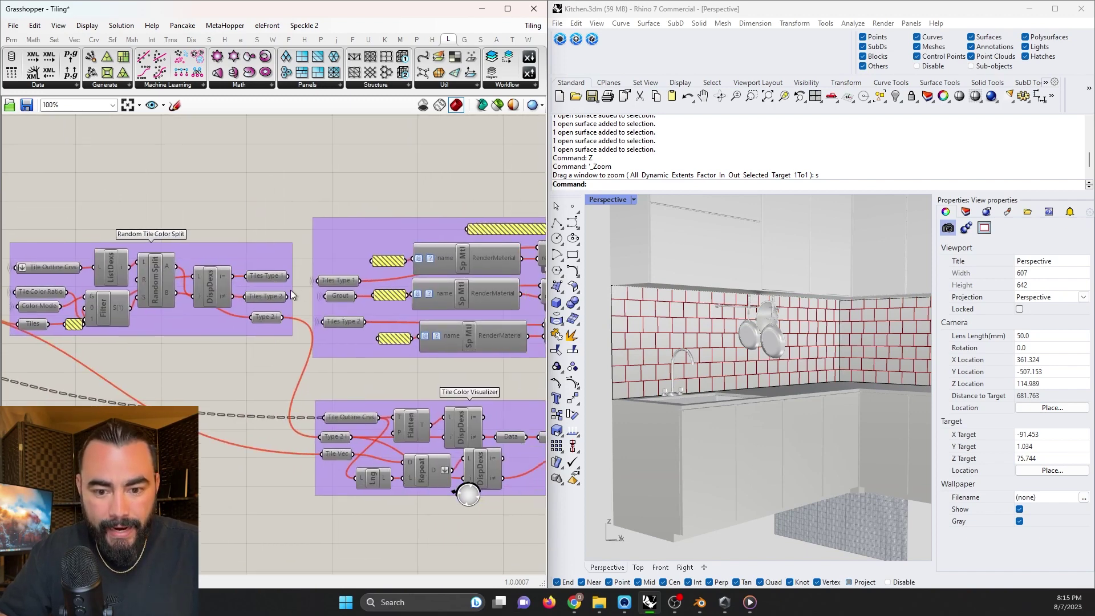
scroll(330, 301, "down", 3)
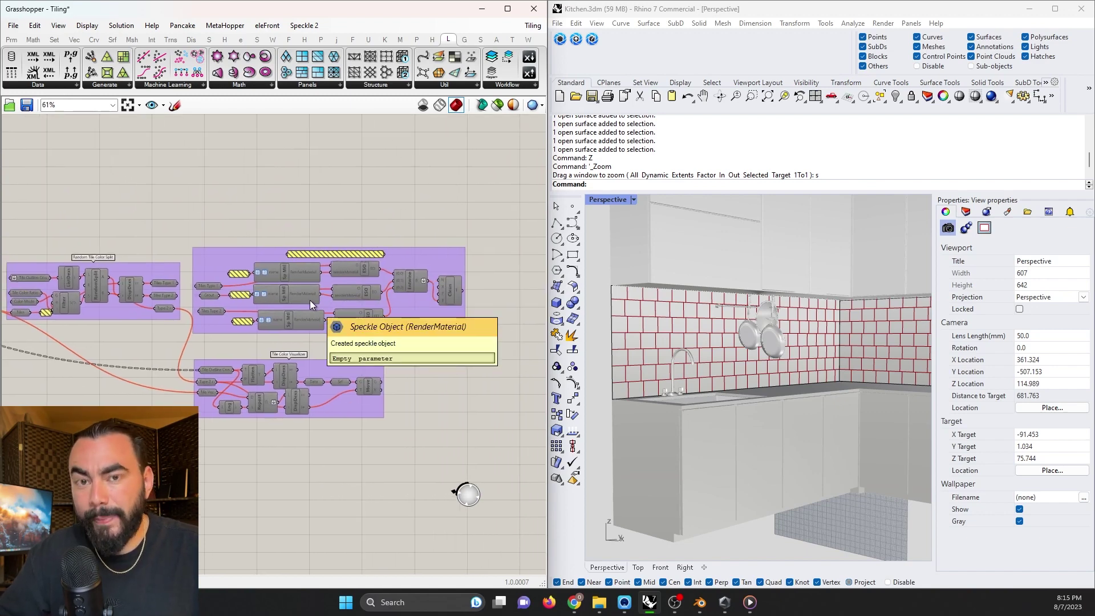
scroll(310, 300, "up", 3)
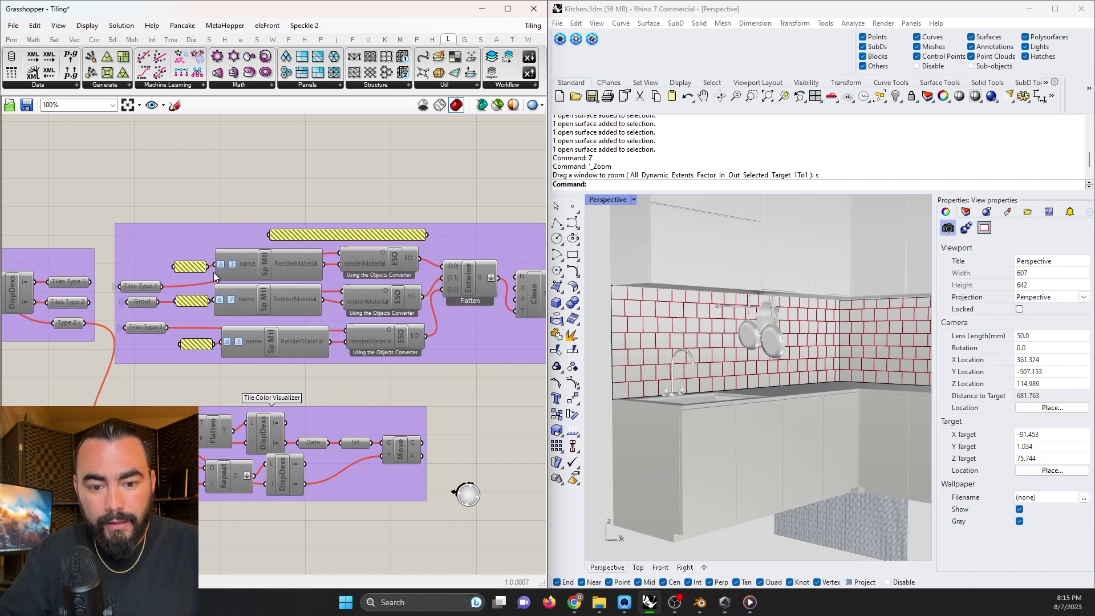
- Return to the tile controls at the start of the definition and select the Enable Model toggle
scroll(239, 285, "down", 10)
right_click_drag(409, 303, 522, 308)
right_click_drag(318, 318, 525, 344)
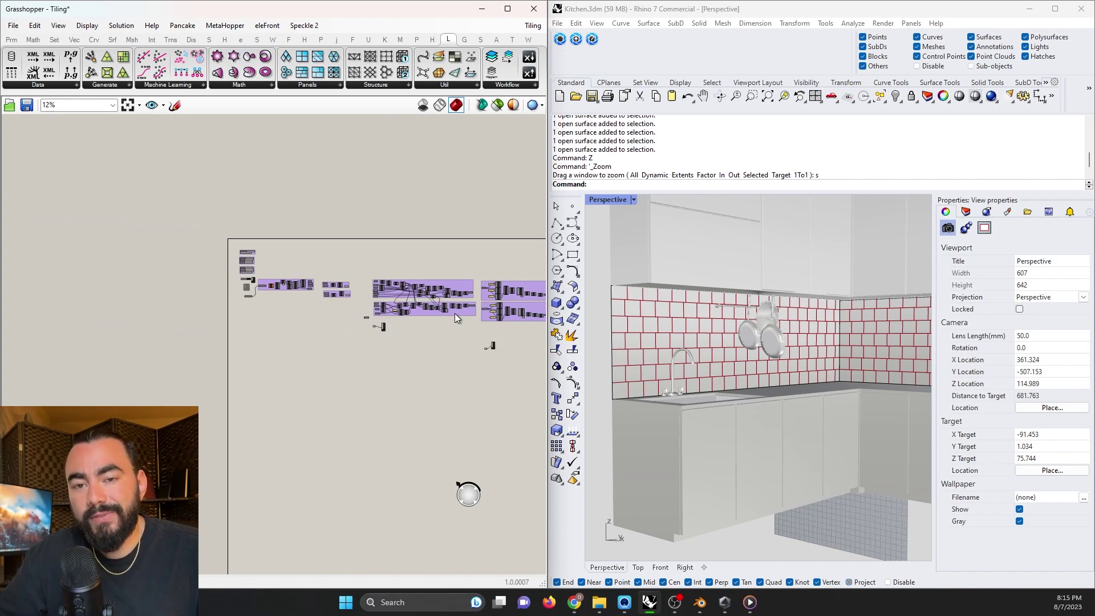
scroll(182, 244, "up", 5)
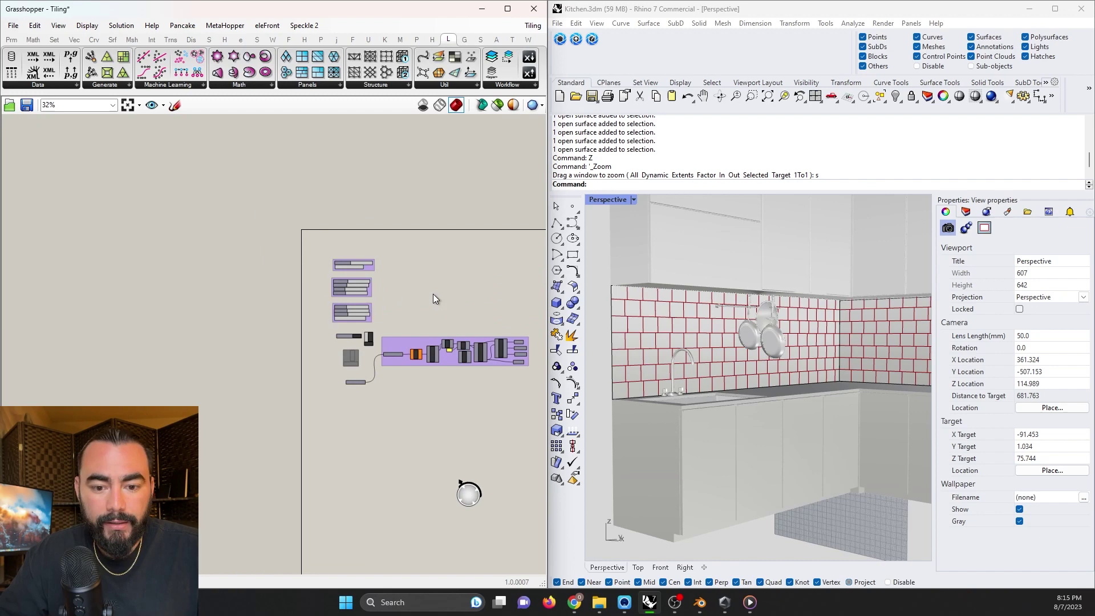
right_click_drag(401, 282, 302, 289)
scroll(303, 292, "up", 4)
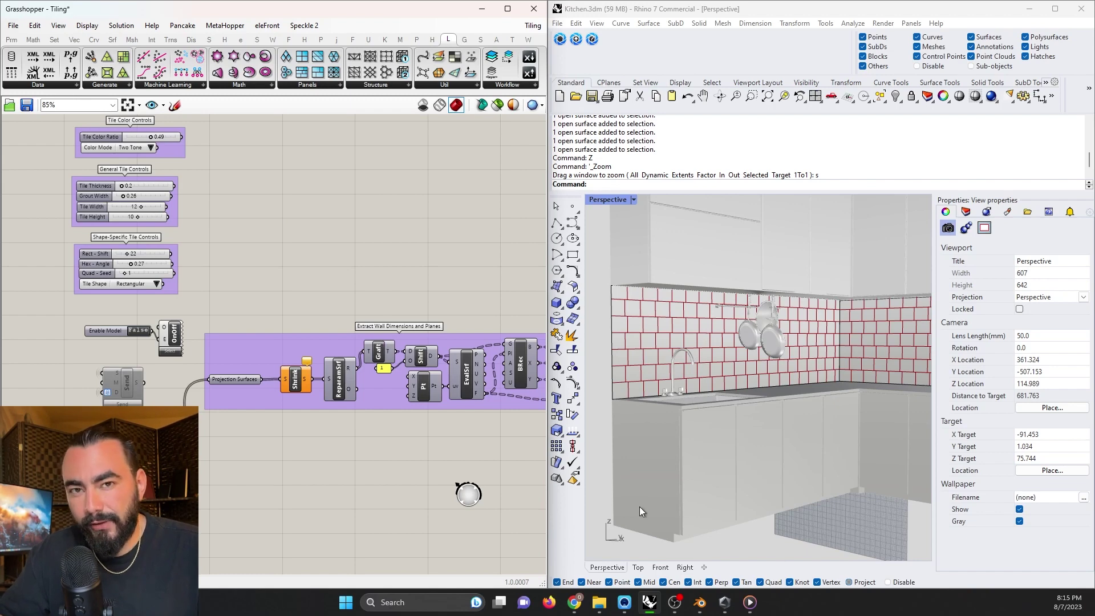
scroll(254, 337, "down", 2)
right_click_drag(234, 315, 269, 336)
scroll(201, 375, "up", 2)
scroll(201, 375, "up", 2)
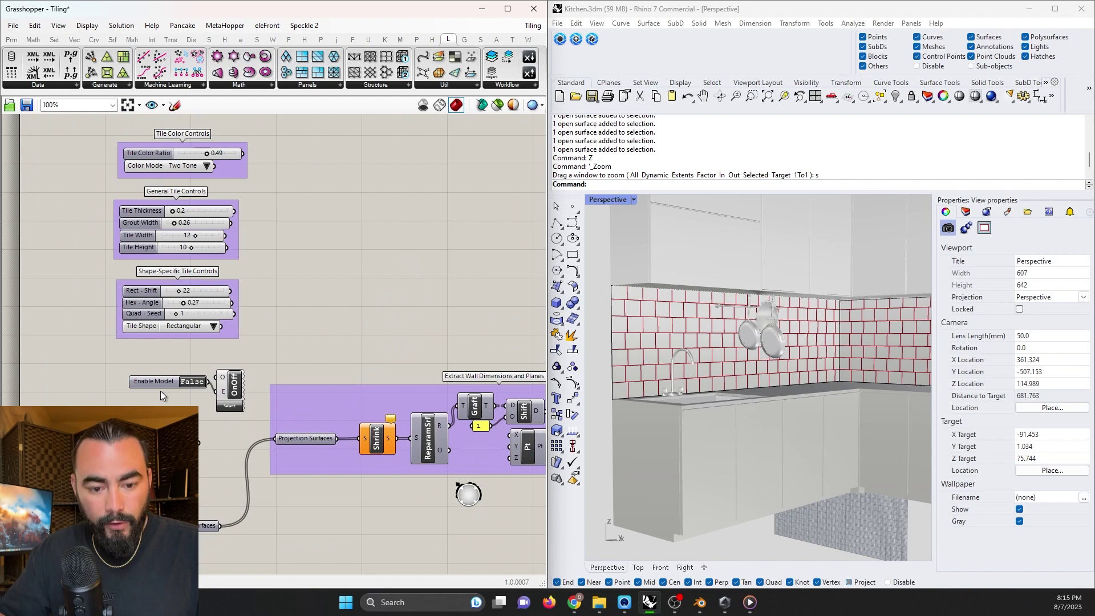
scroll(166, 385, "up", 3)
left_click(169, 381)
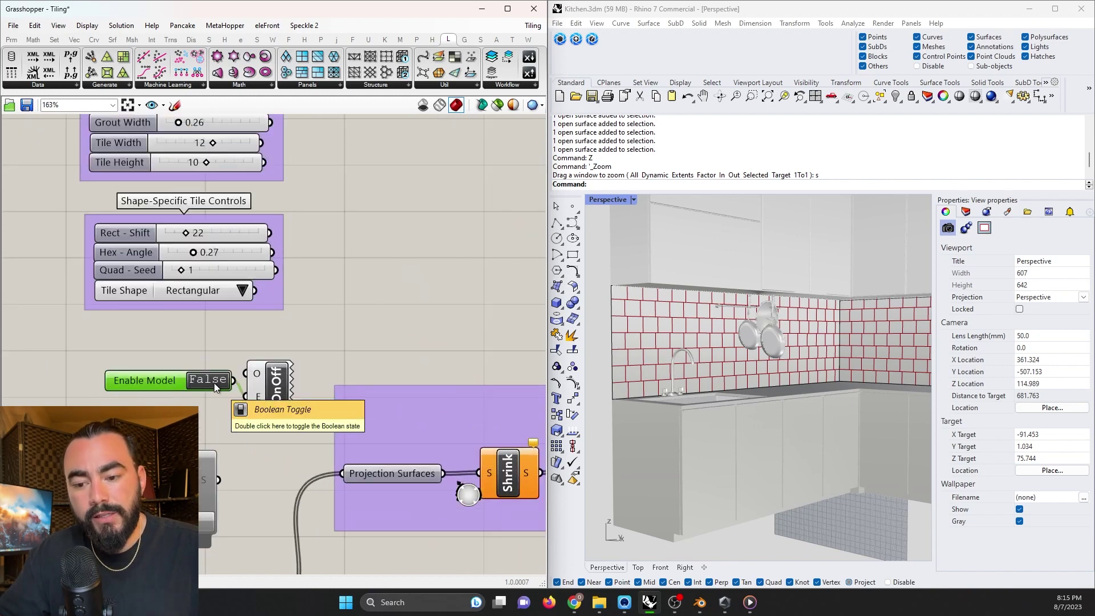
- Set Tile Height to 9 and switch the Enable Model toggle to True
right_click_drag(227, 183, 242, 224)
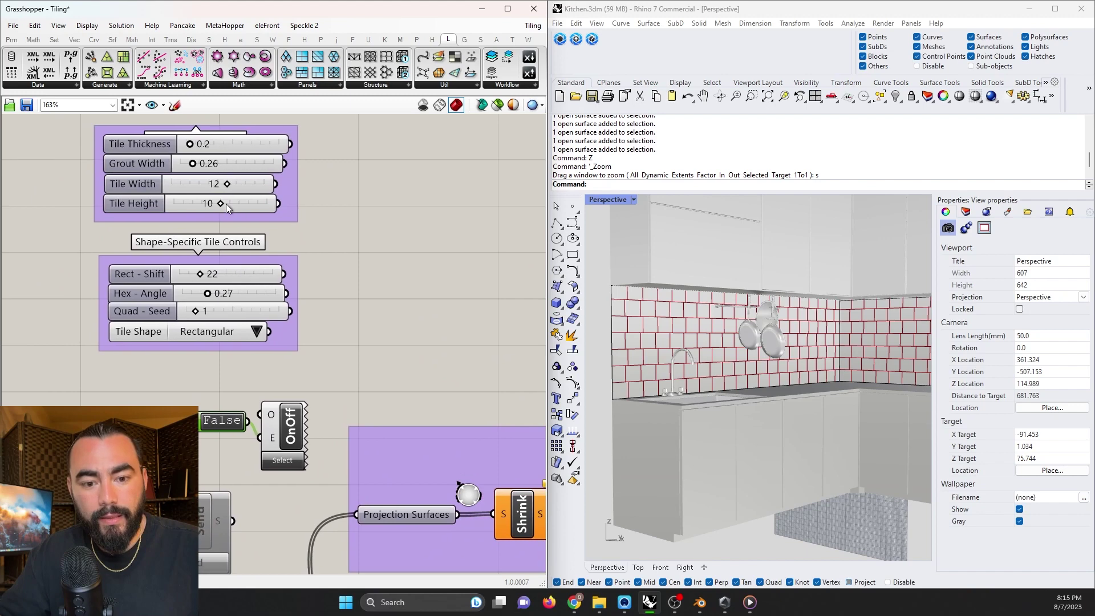
left_click_drag(227, 206, 215, 206)
double_click(223, 421)
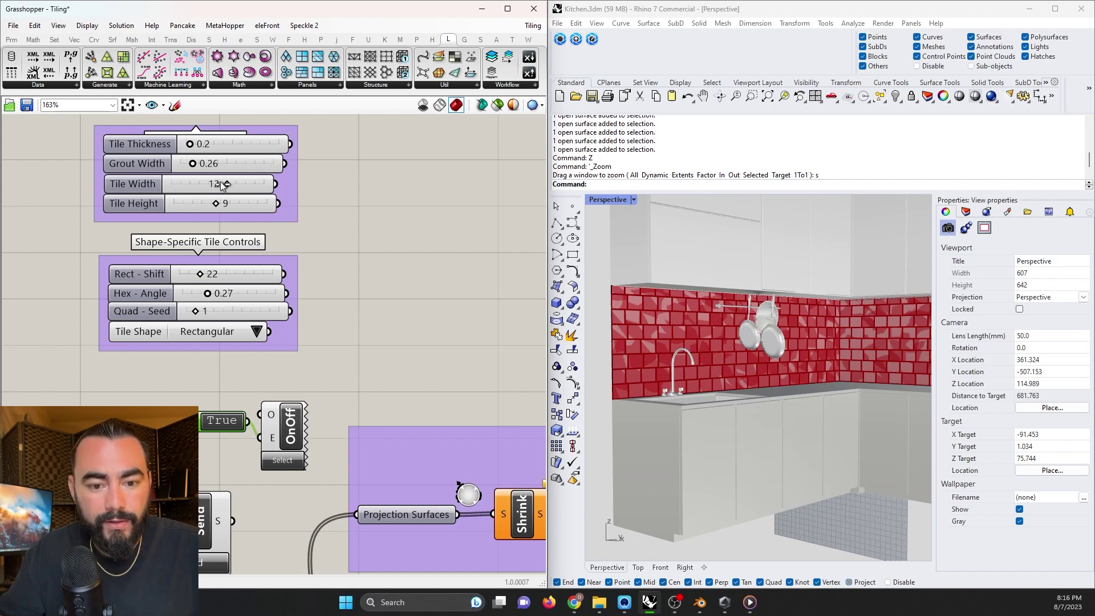
- Set the Tile Width slider in the General Tile Controls to 13
mouse_move(223, 184)
left_mouse_down()
mouse_move(254, 182)
mouse_move(200, 187)
mouse_move(230, 196)
left_mouse_up()
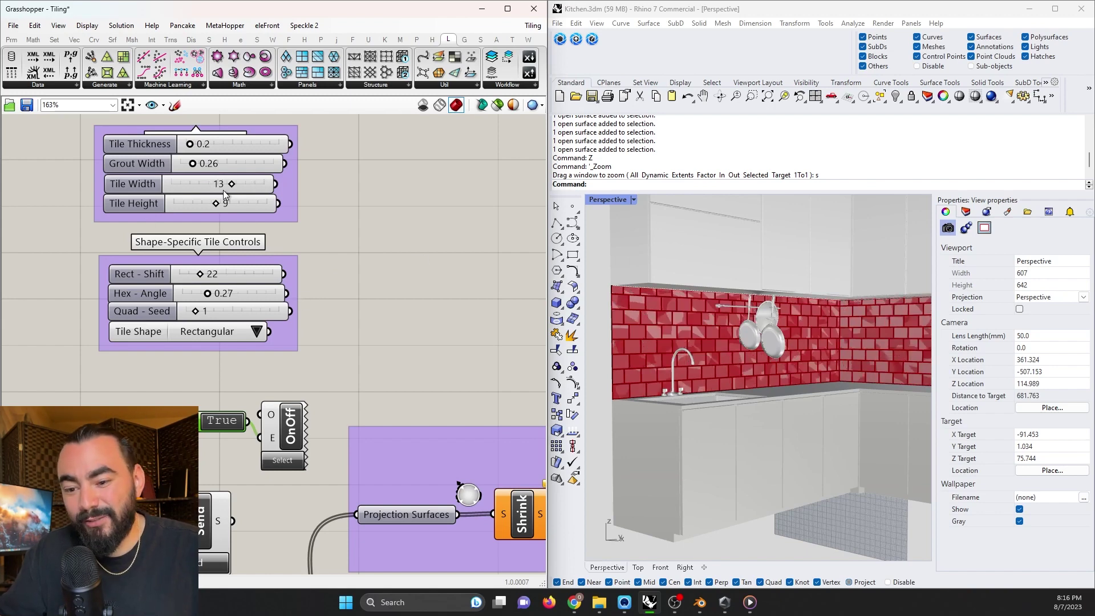
scroll(224, 342, "down", 2)
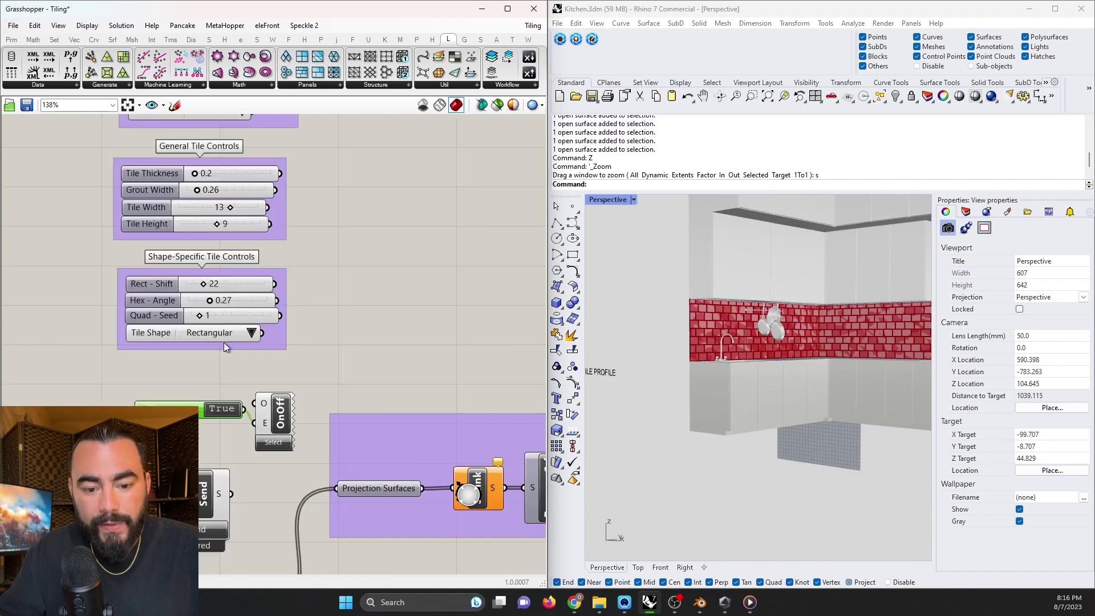
- Send the current rectangular tile model to its Speckle stream with the Send component below the tile controls
scroll(223, 342, "down", 1)
scroll(225, 522, "up", 1)
left_click(189, 497)
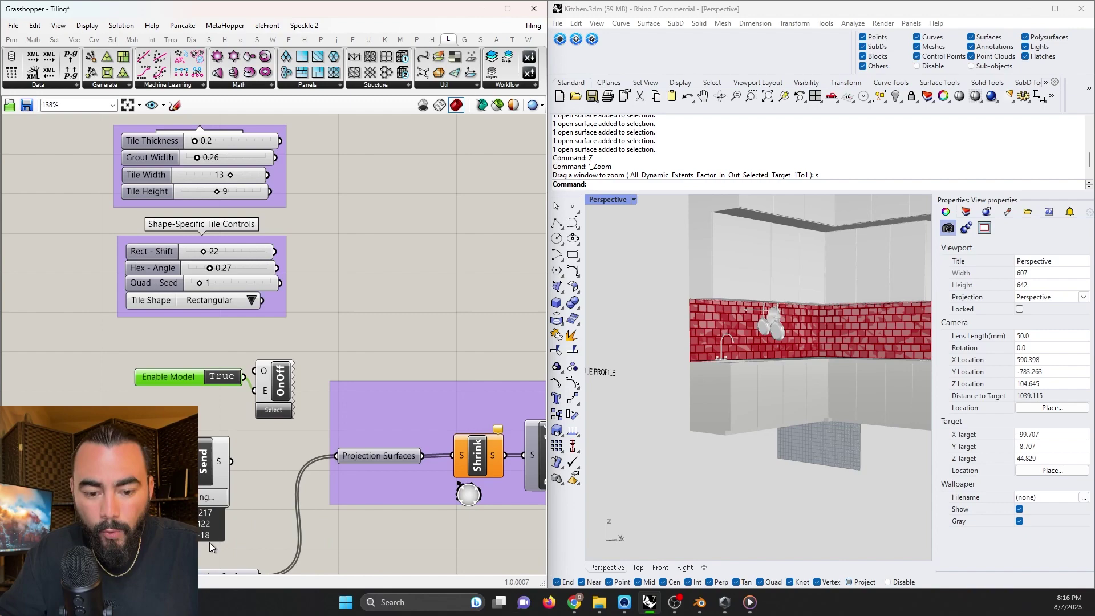
- Switch to Blender and delete the old Kitchen_Modified.3dm collection with its whole hierarchy of tiles
left_click(702, 601)
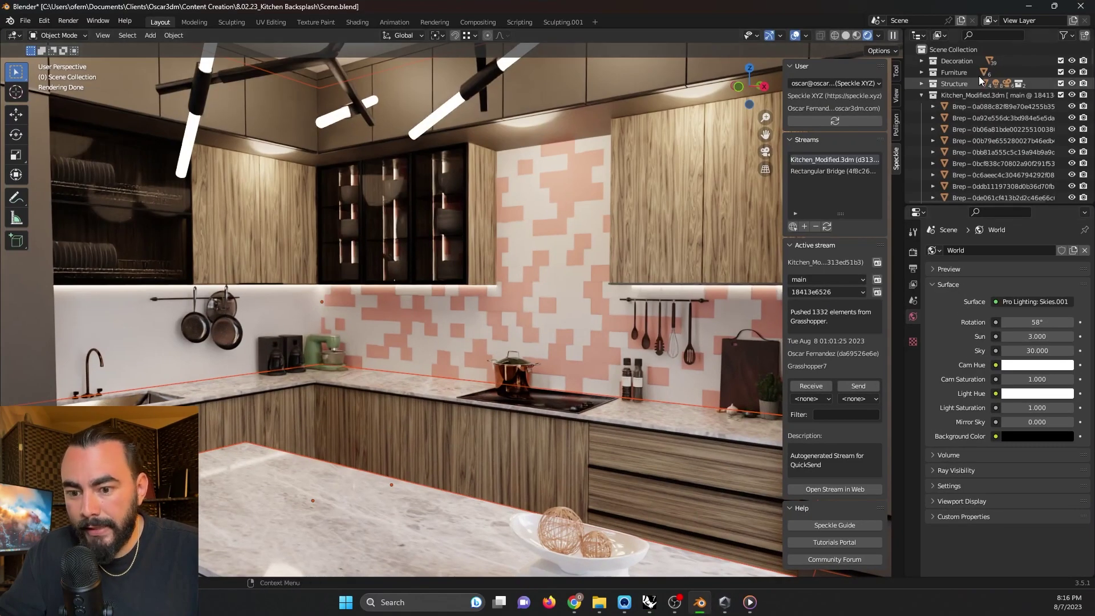
right_click(984, 94)
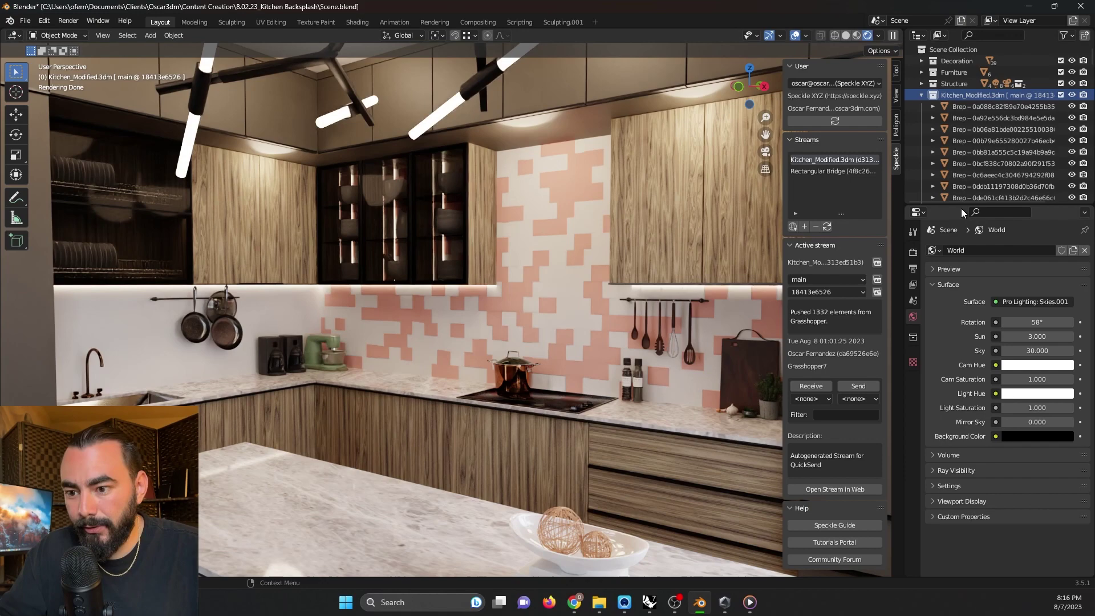
right_click(997, 98)
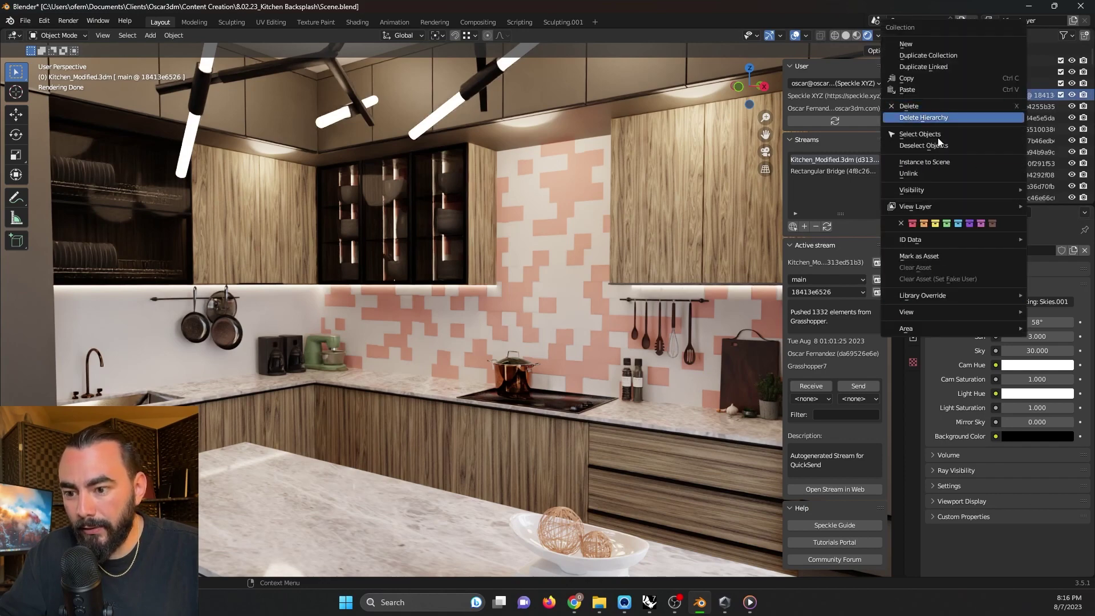
left_click(940, 118)
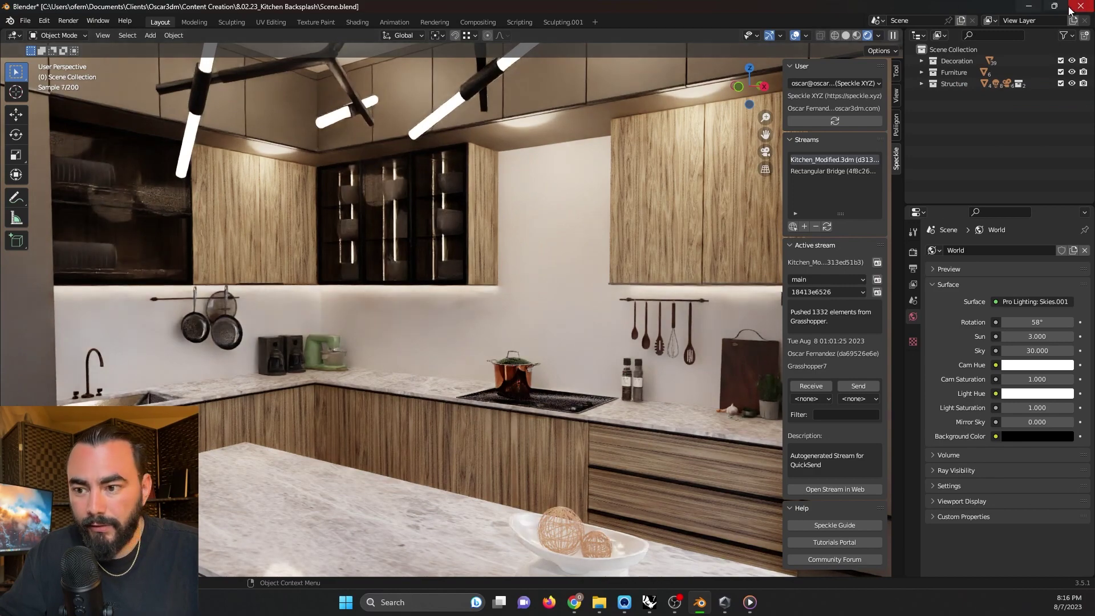
left_click(1028, 6)
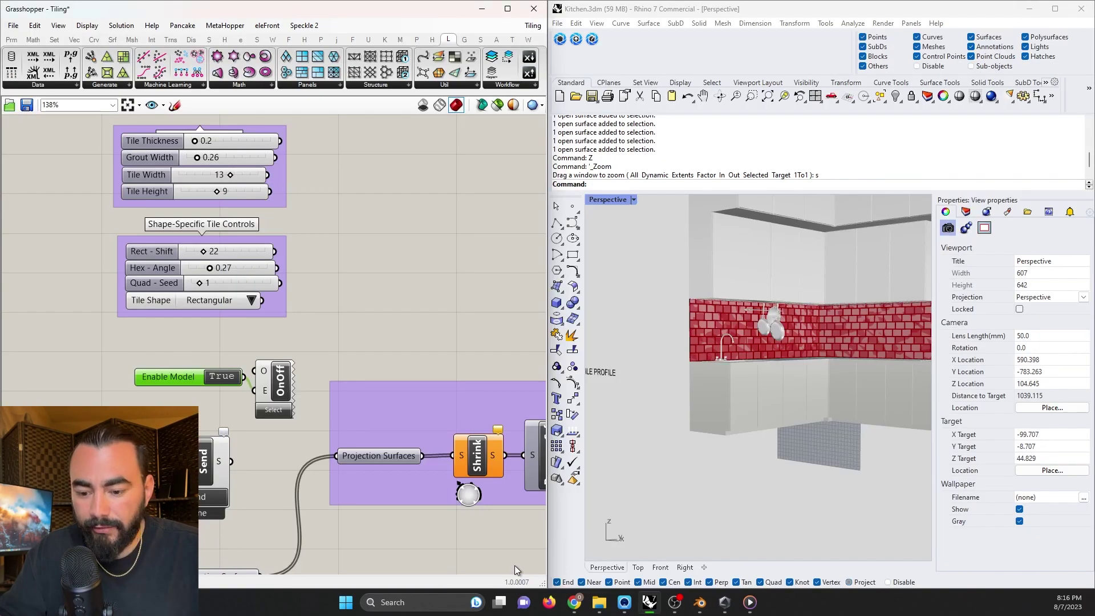
- In Blender, receive the latest commit on the main branch of the Kitchen_Modified.3dm stream as a Collection Instance
left_click(701, 602)
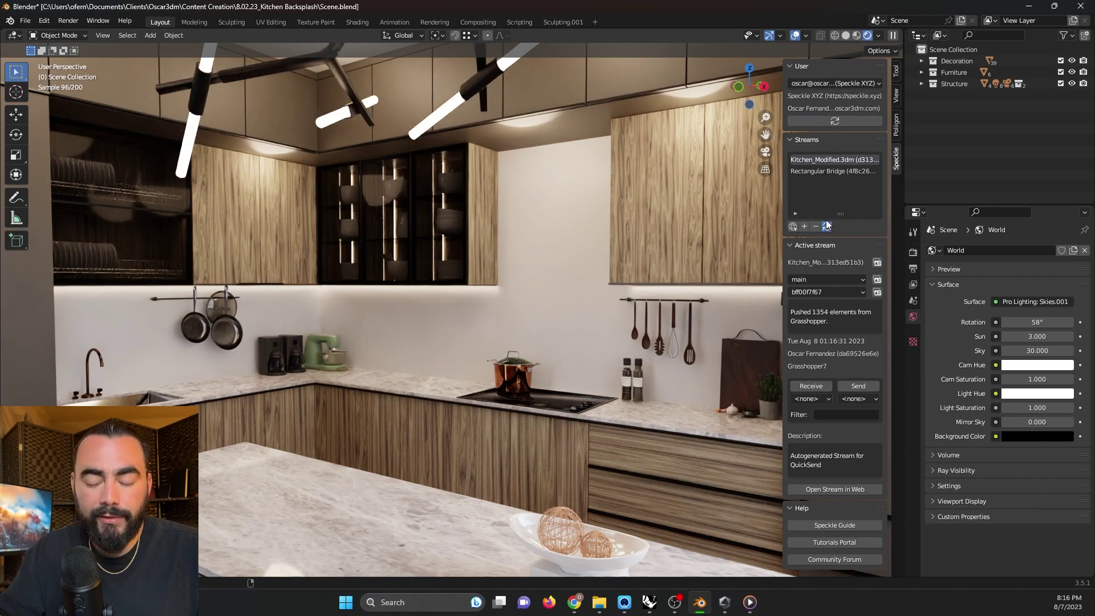
left_click(814, 292)
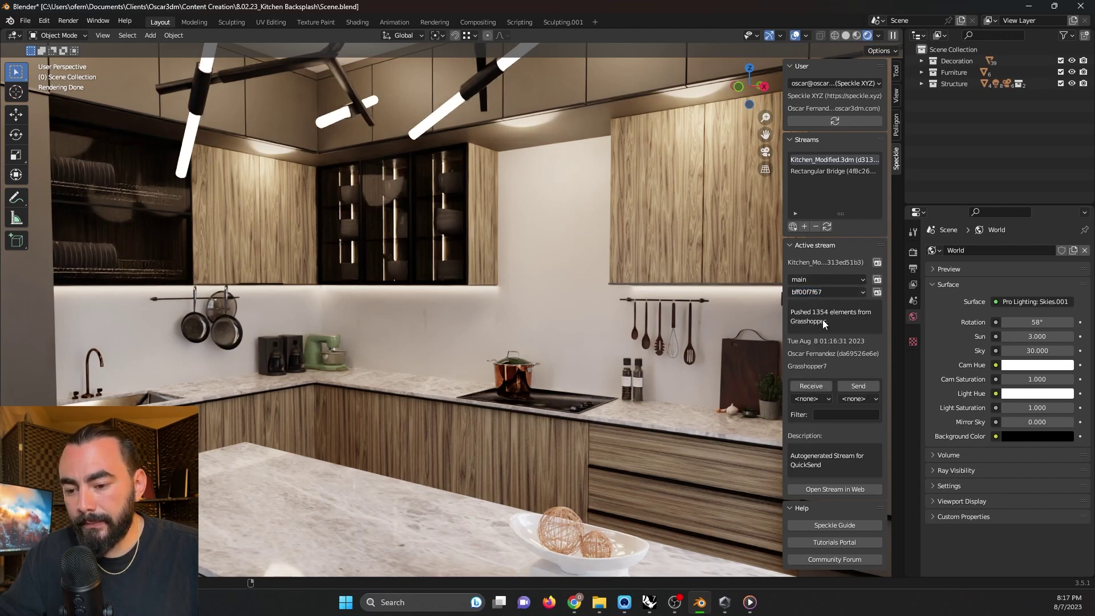
left_click(813, 390)
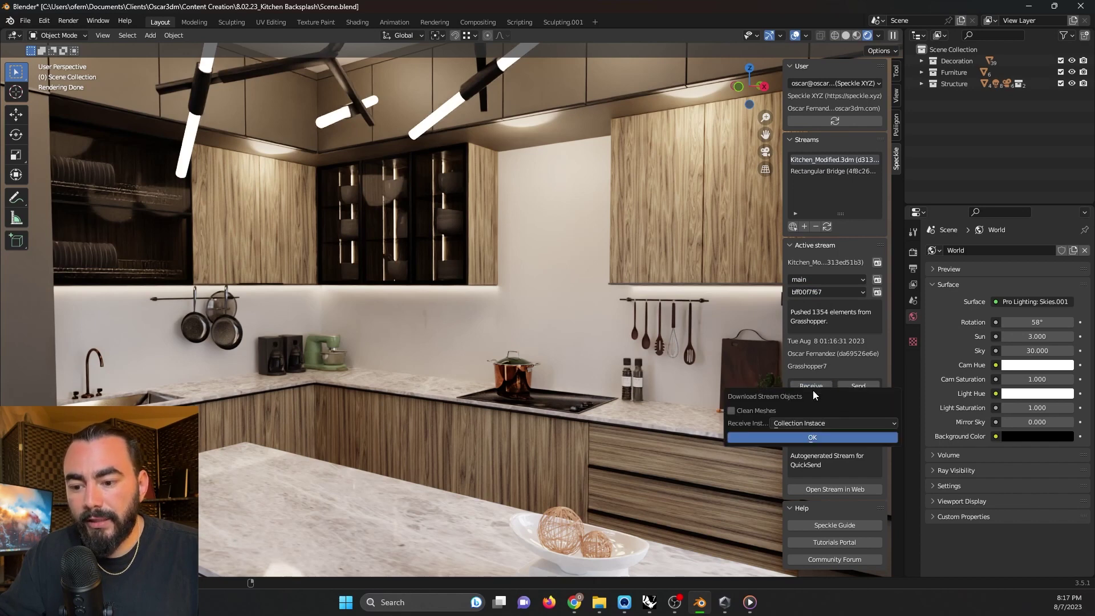
left_click(804, 437)
- Switch back to Grasshopper and examine the Tile1, Grout and Tile2 material names and their tile inputs in the Speckle render material group
left_click(647, 604)
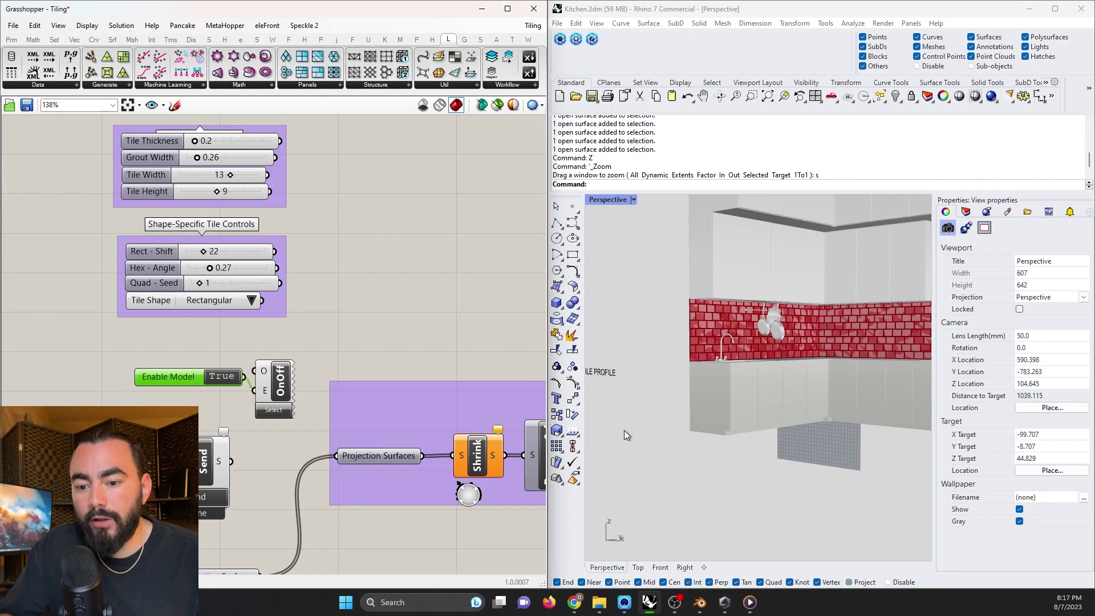
scroll(409, 309, "down", 5)
scroll(228, 261, "up", 10)
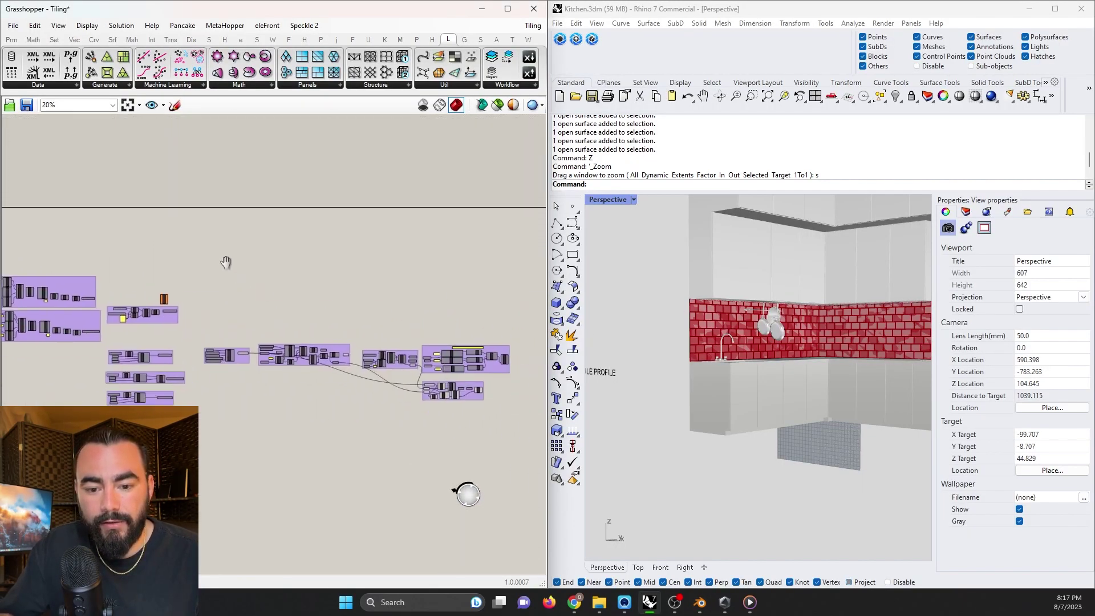
right_click_drag(216, 308, 179, 281)
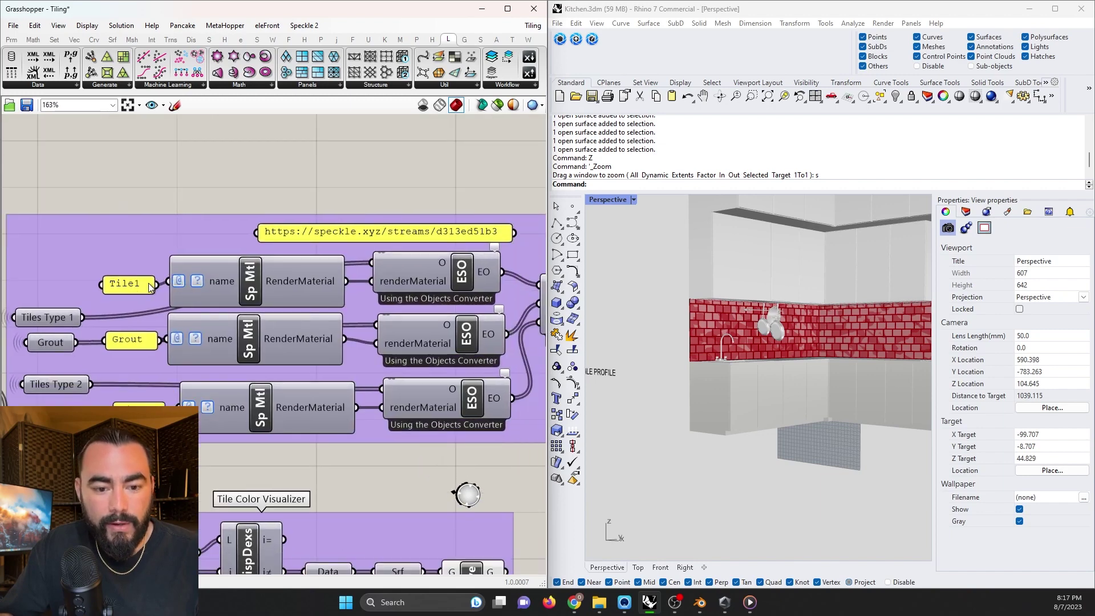
left_click(148, 284)
left_click(139, 346)
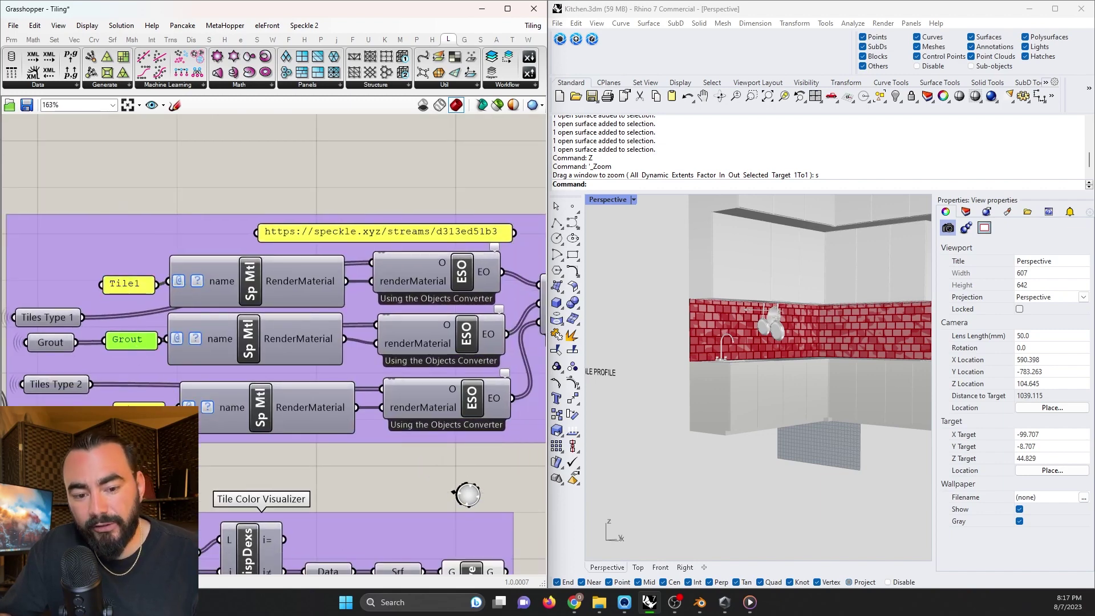
scroll(115, 336, "down", 2)
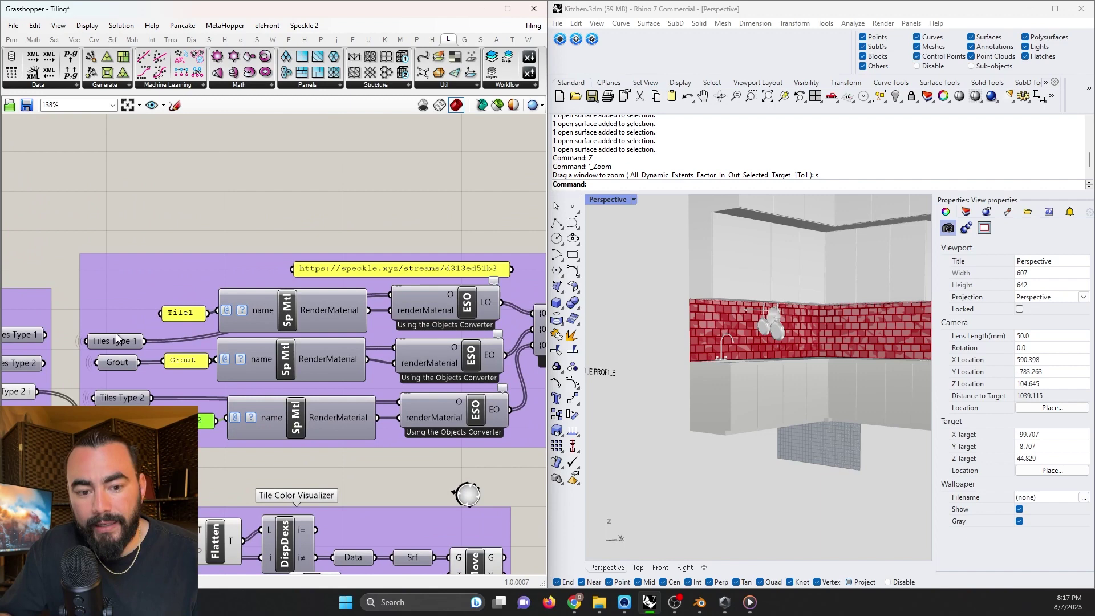
left_click(115, 340)
left_click(109, 397)
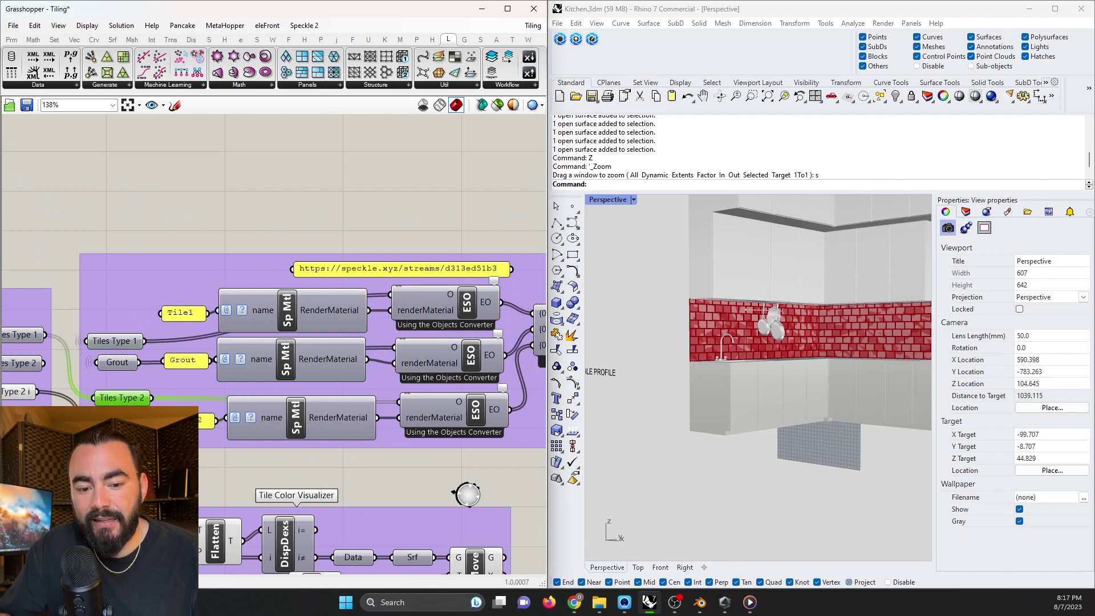
scroll(298, 412, "down", 2)
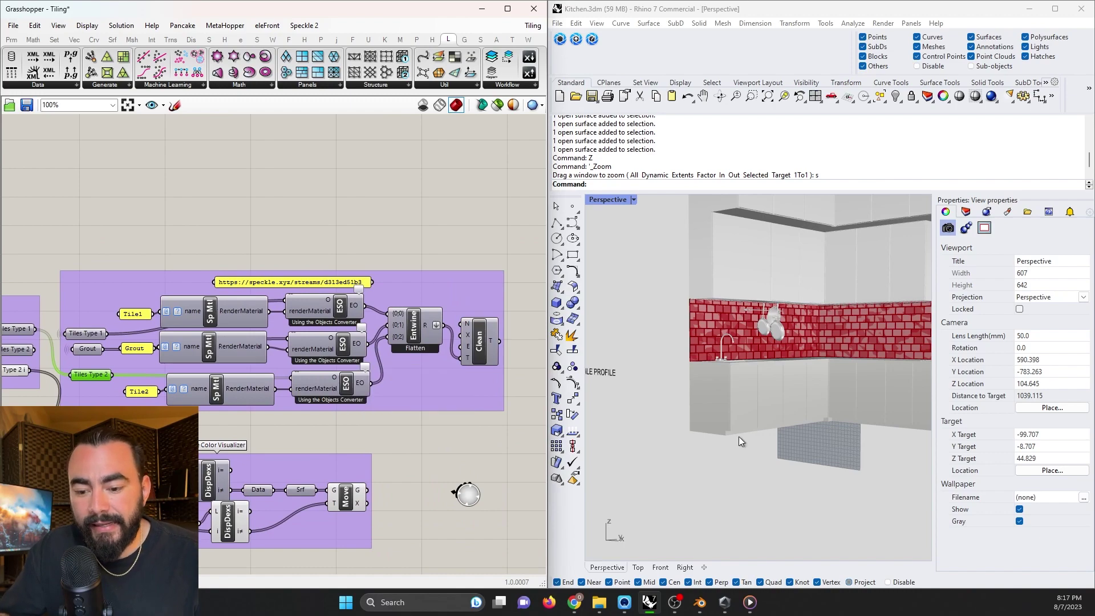
- Switch to Blender, inspect the received backsplash tiles up close and select one pink tile beneath the wall cabinet
left_click(701, 603)
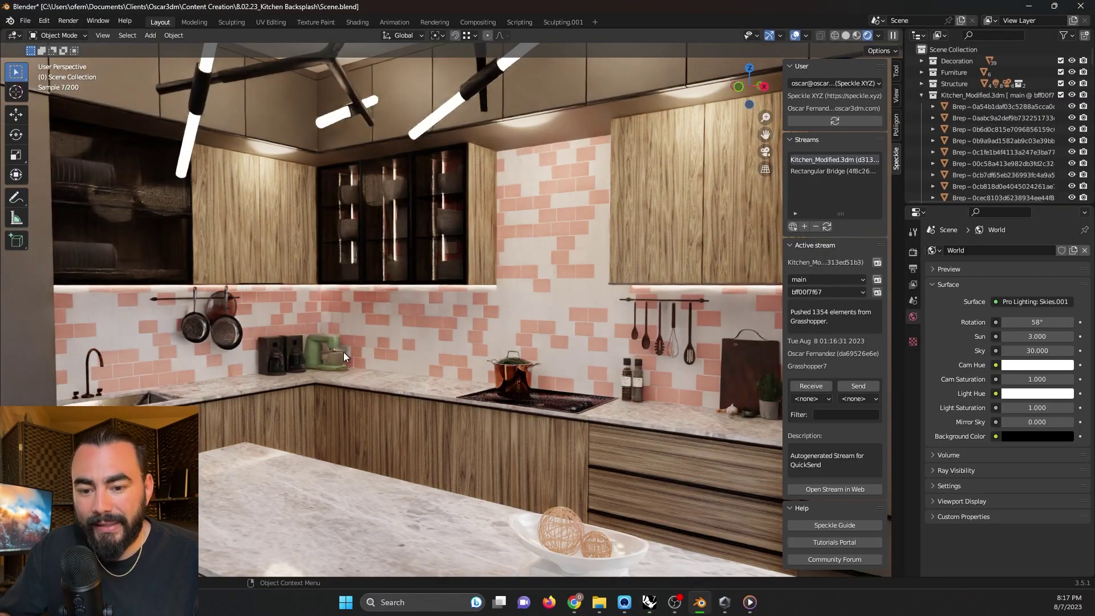
scroll(488, 316, "up", 1)
scroll(496, 321, "down", 1)
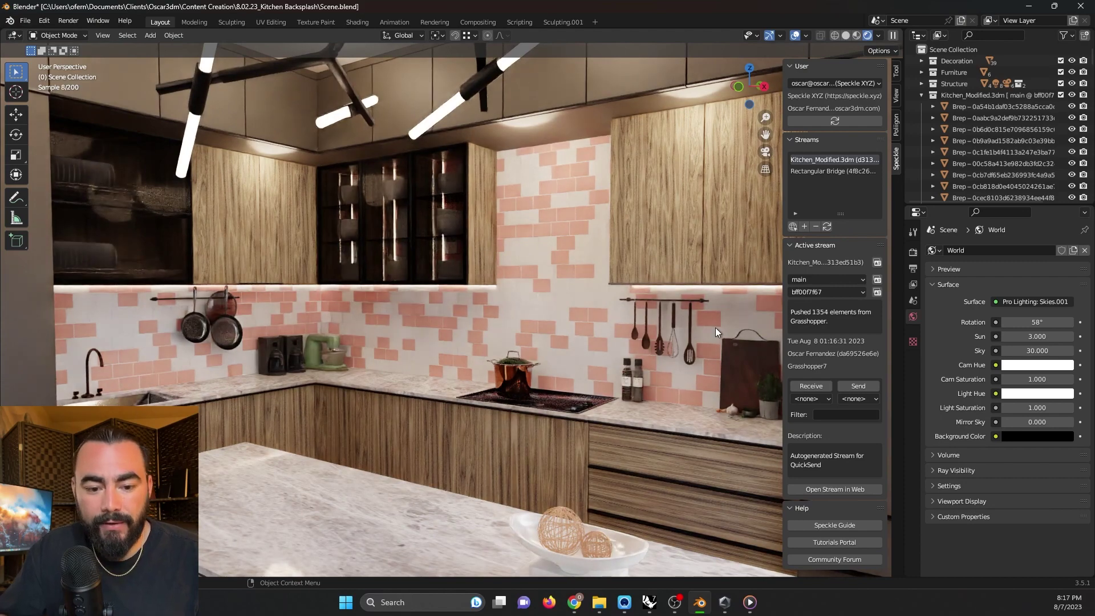
scroll(586, 337, "up", 5)
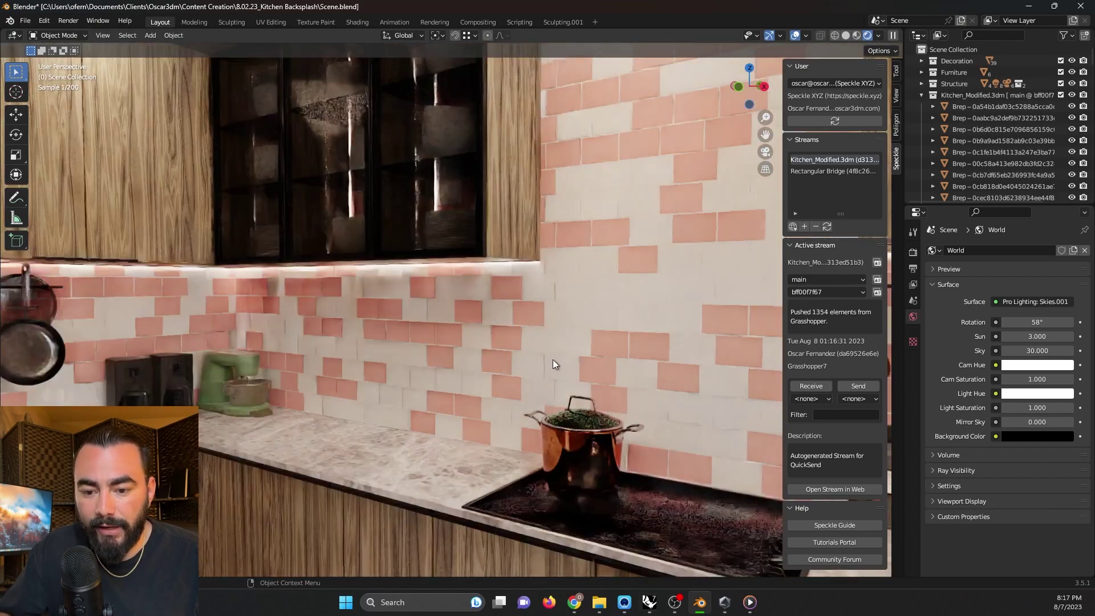
scroll(463, 338, "up", 3)
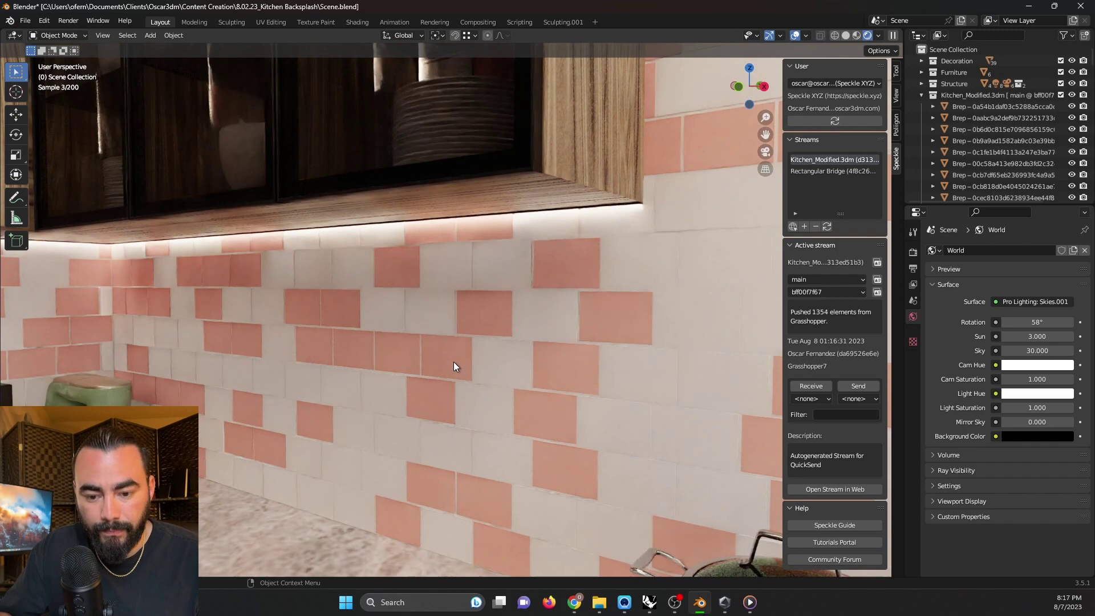
left_click(453, 362)
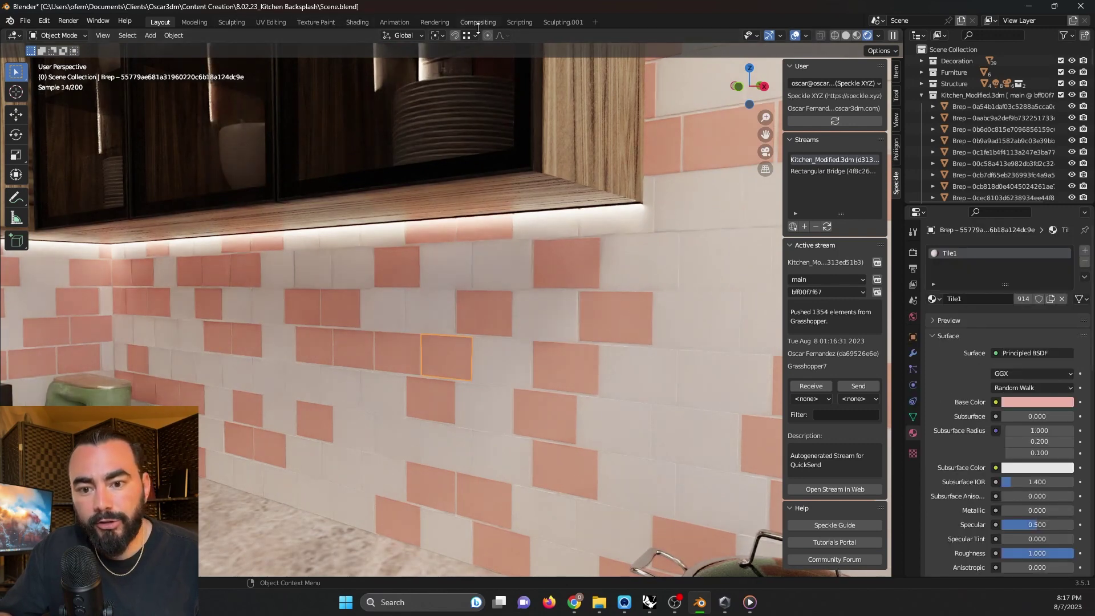
- Open the Shading workspace, select a pink tile and set the shader editor from World to Object to view its Tile1 material nodes
left_click(350, 22)
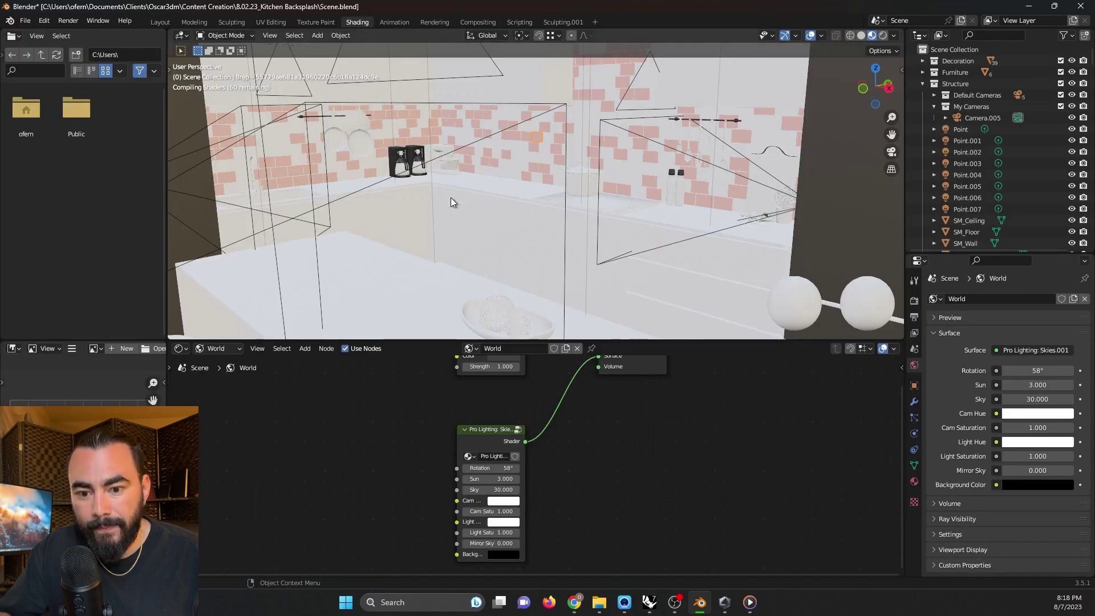
scroll(462, 148, "up", 4)
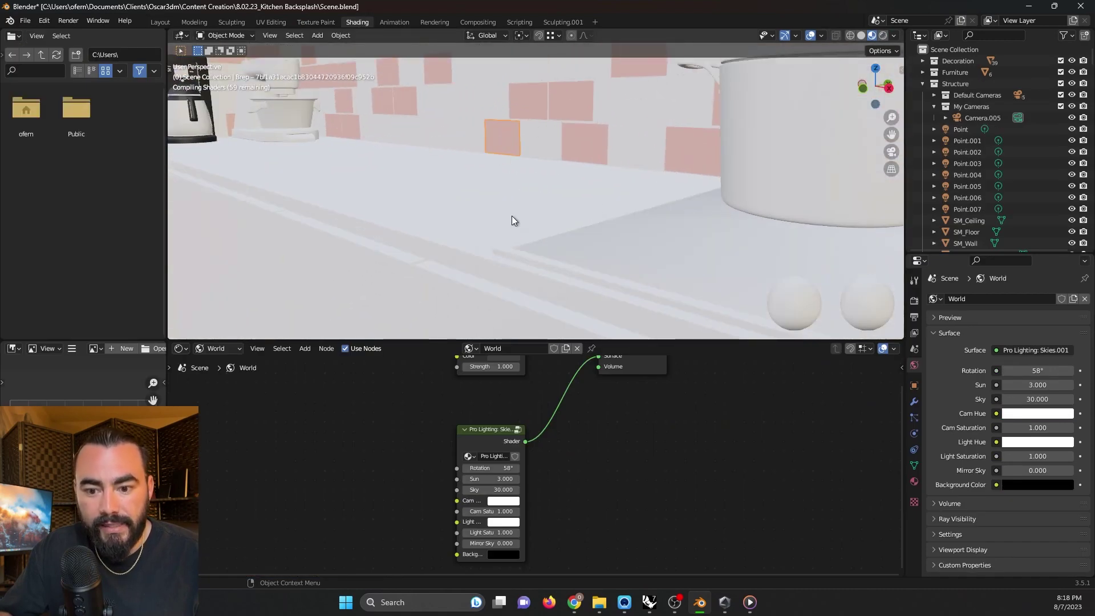
scroll(479, 500, "down", 2)
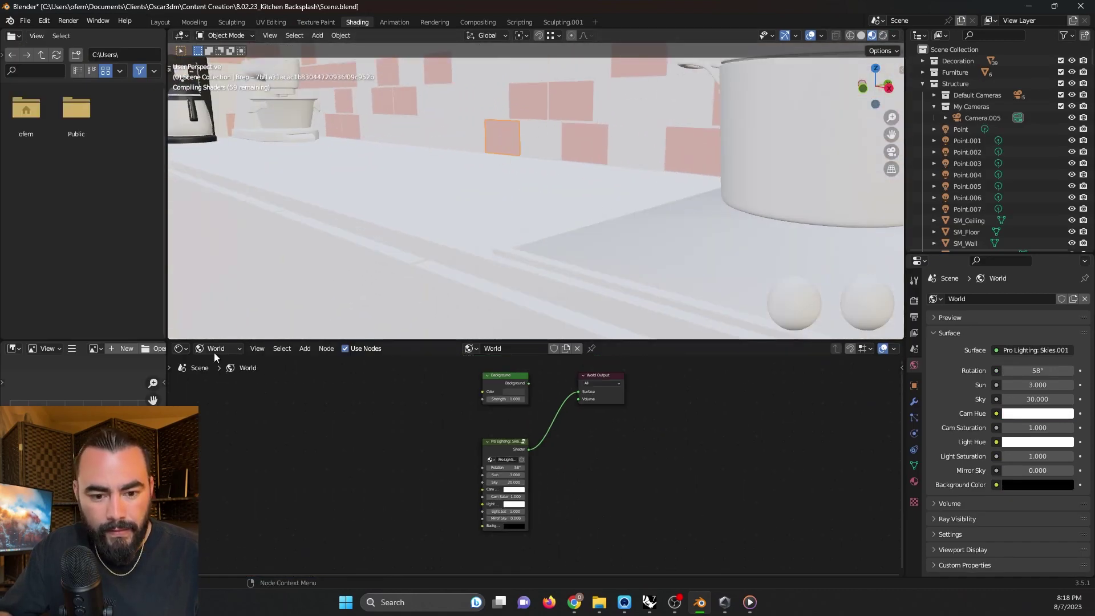
left_click(228, 365)
scroll(481, 443, "down", 1)
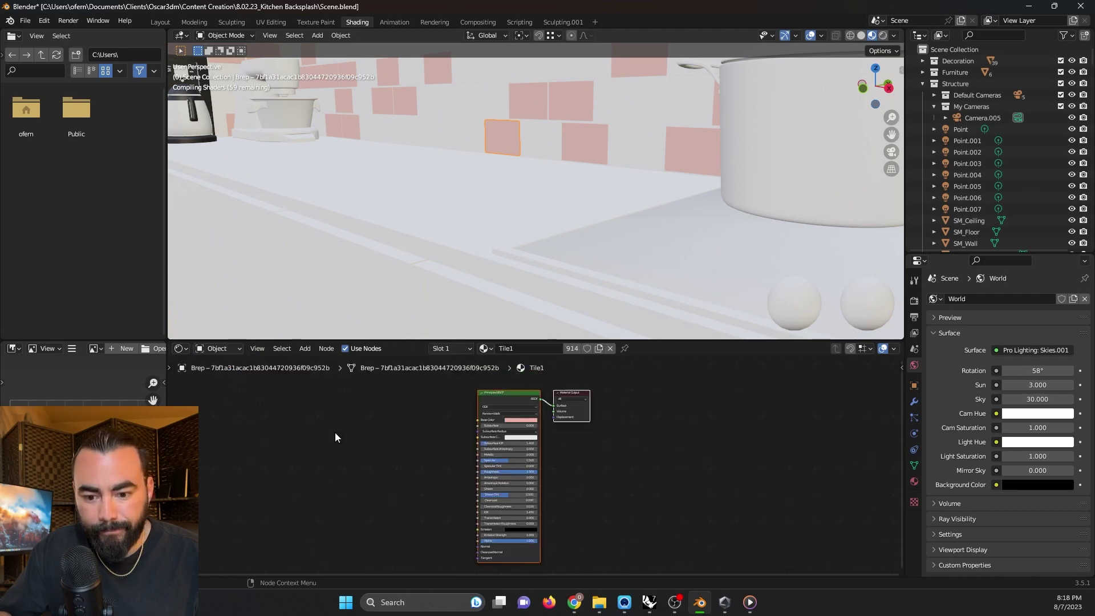
- Switch to Grasshopper, return to the start of the definition and set the Enable Model toggle to False
scroll(468, 136, "down", 3)
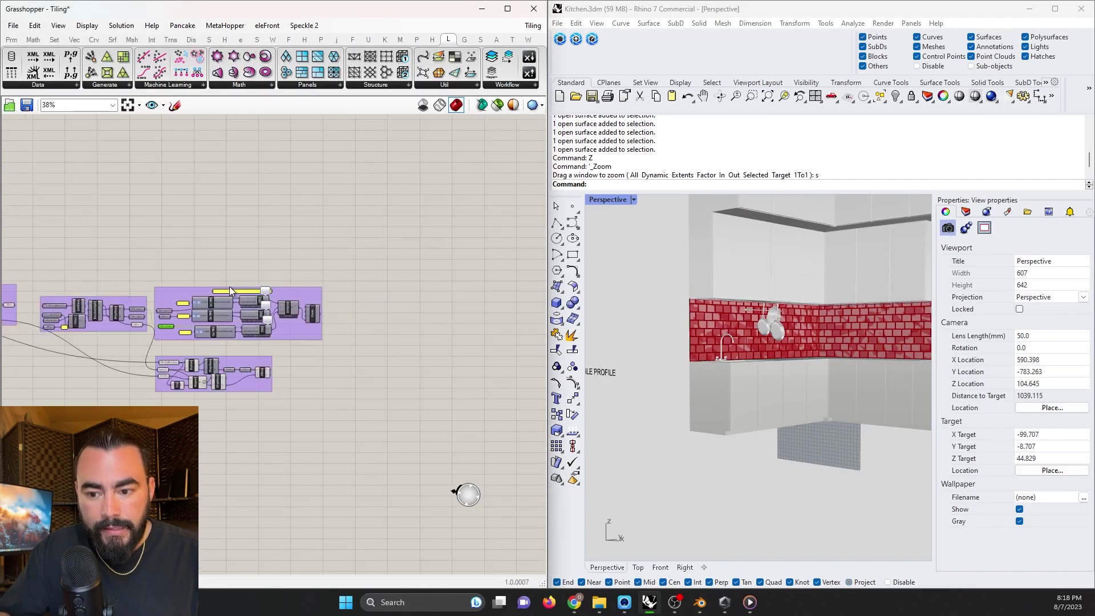
scroll(229, 290, "down", 5)
right_click_drag(128, 288, 402, 311)
right_click_drag(159, 306, 428, 316)
right_click_drag(198, 303, 246, 344)
scroll(215, 305, "up", 6)
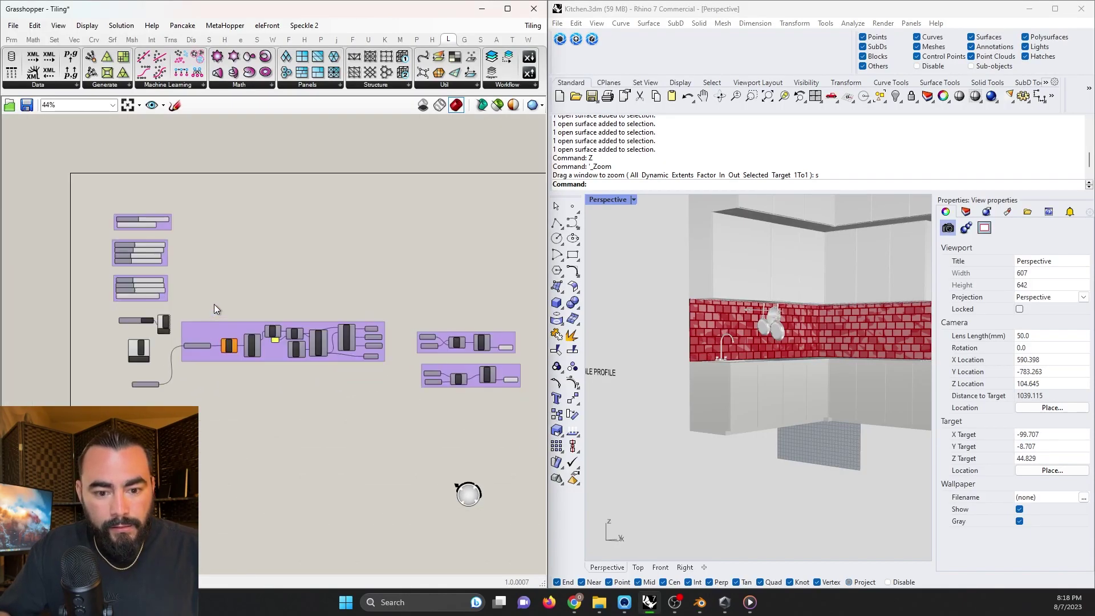
scroll(214, 303, "up", 8)
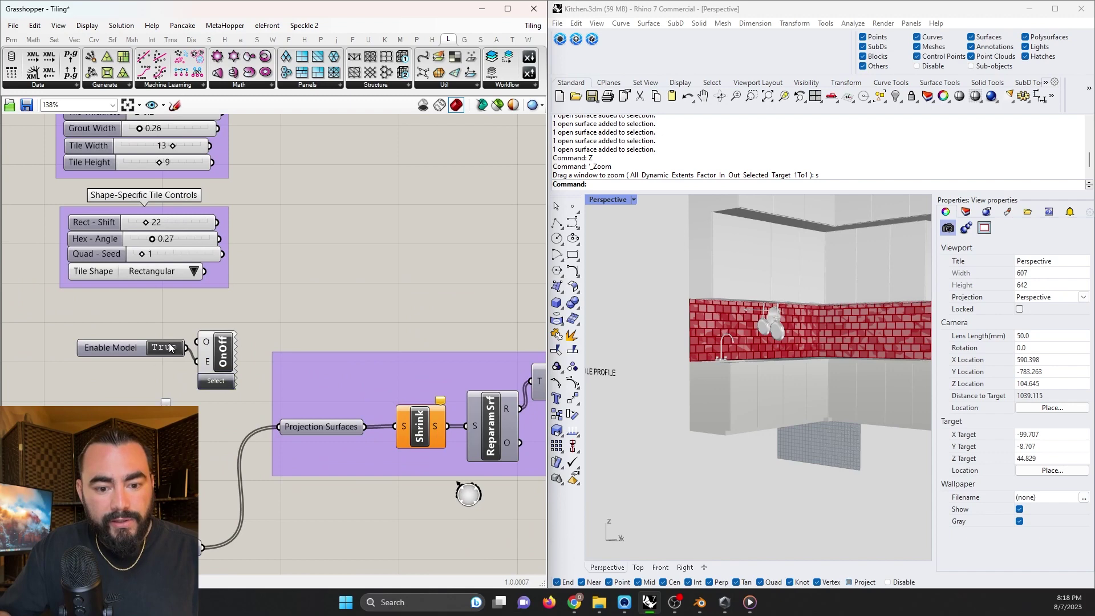
double_click(170, 347)
- Preview the Hex tile shape and change Tile Shape to Quad Random in the Shape-Specific Tile Controls
right_click_drag(171, 349, 210, 485)
left_click(231, 408)
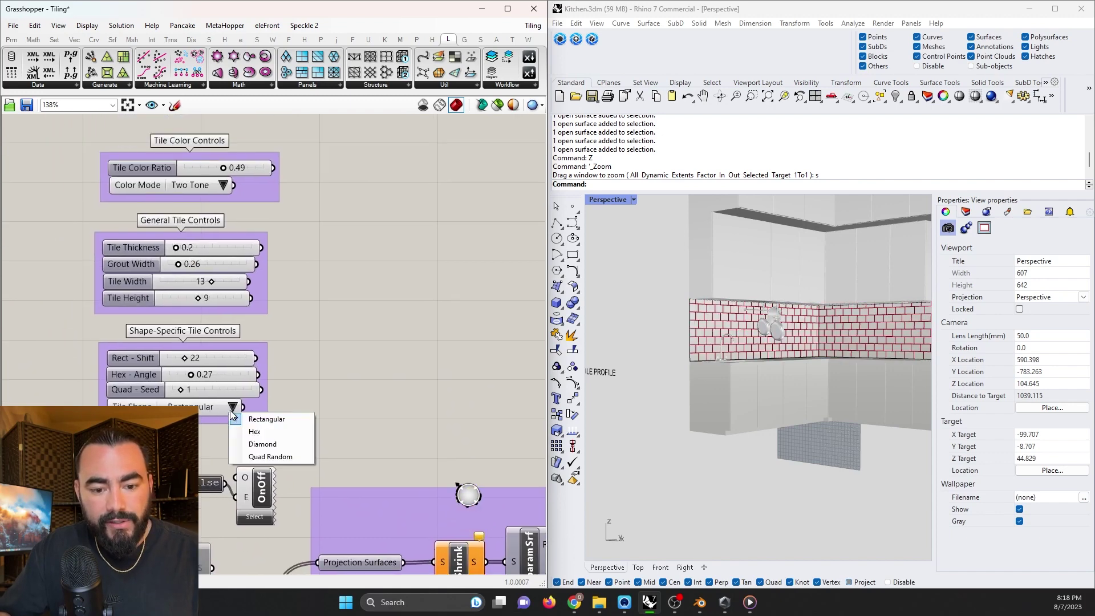
left_click(255, 431)
left_click(231, 404)
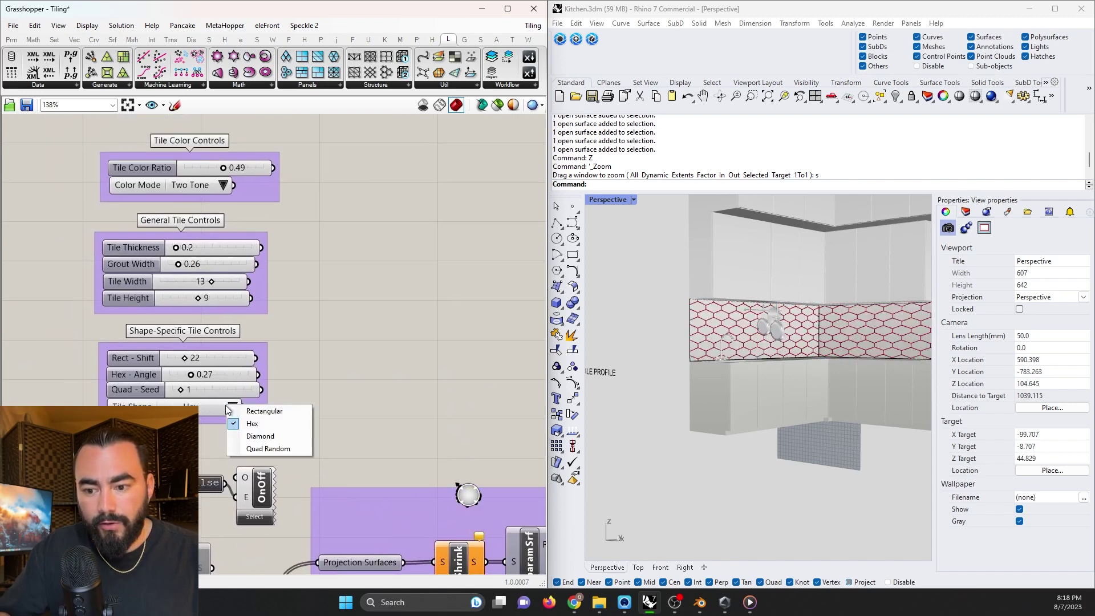
left_click(258, 449)
right_click_drag(248, 424, 264, 507)
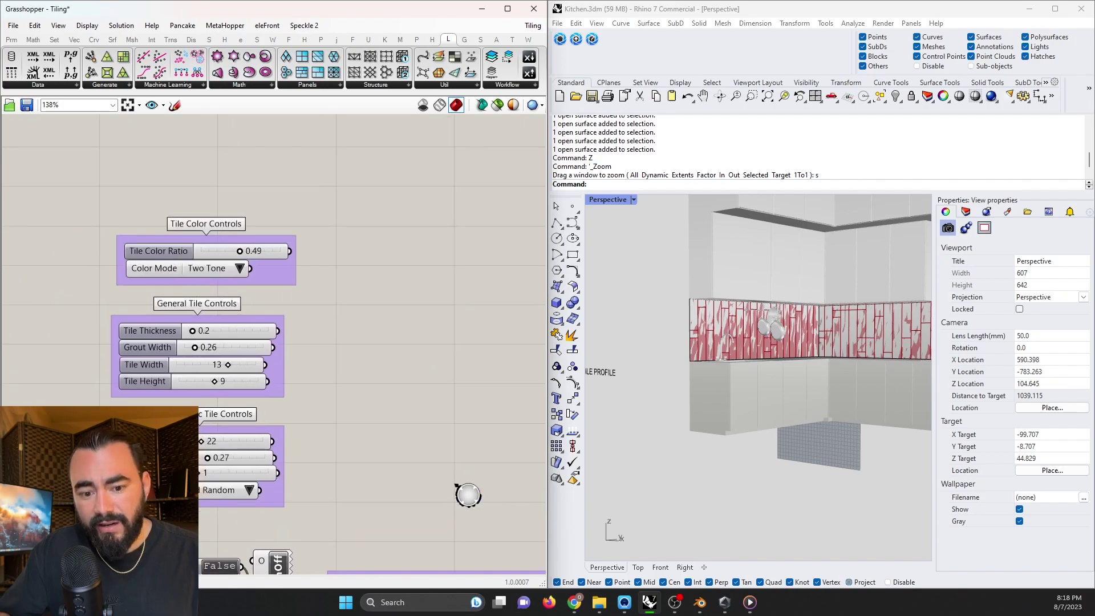